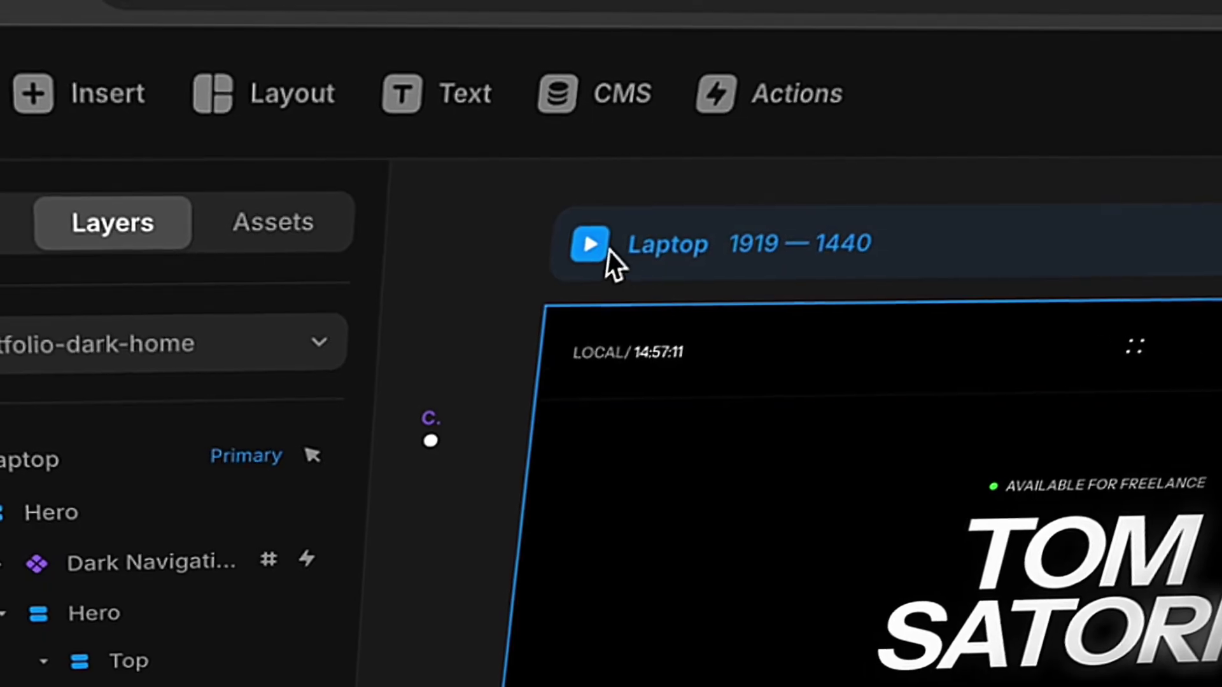
Zoom in on the Laptop breakpoint frame and launch its live preview at 1440 × 699
click(604, 250)
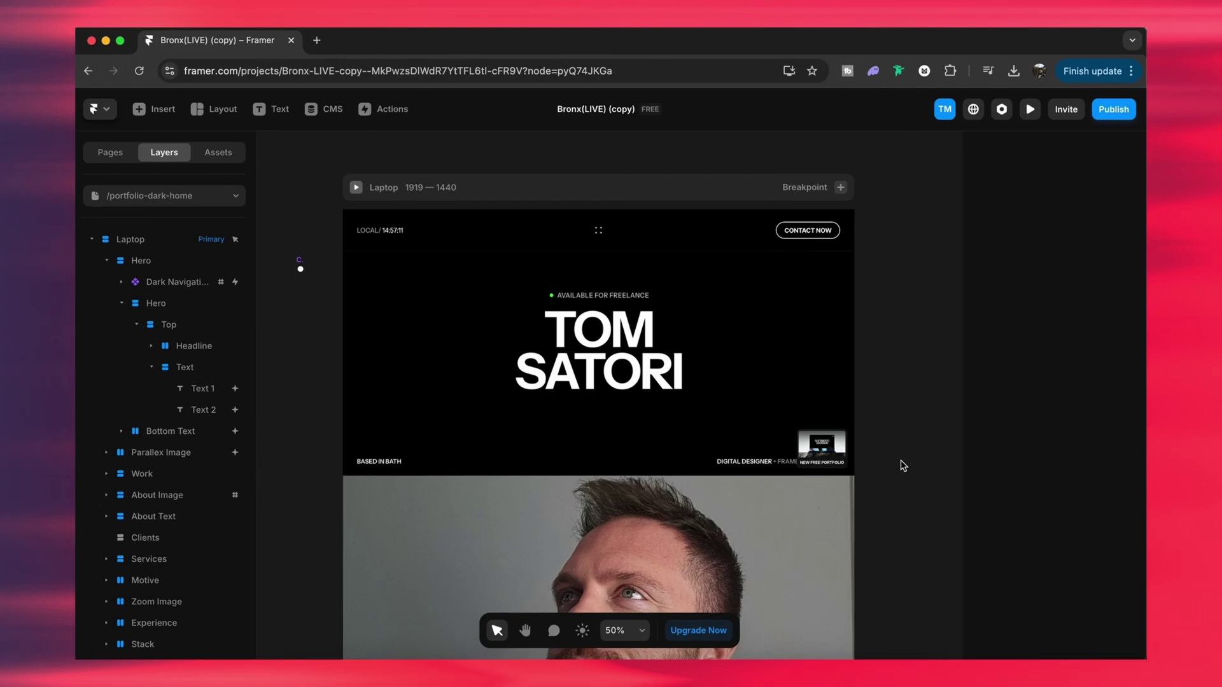
scroll(900, 462, down, 6)
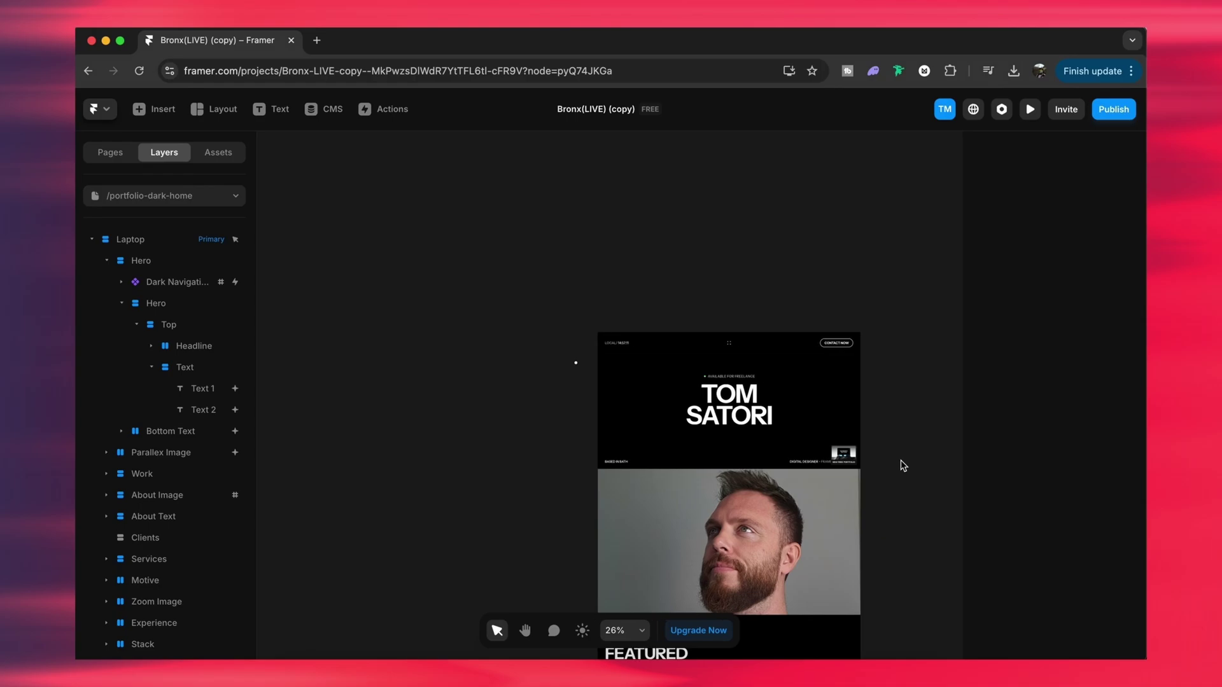
key(super+equal)
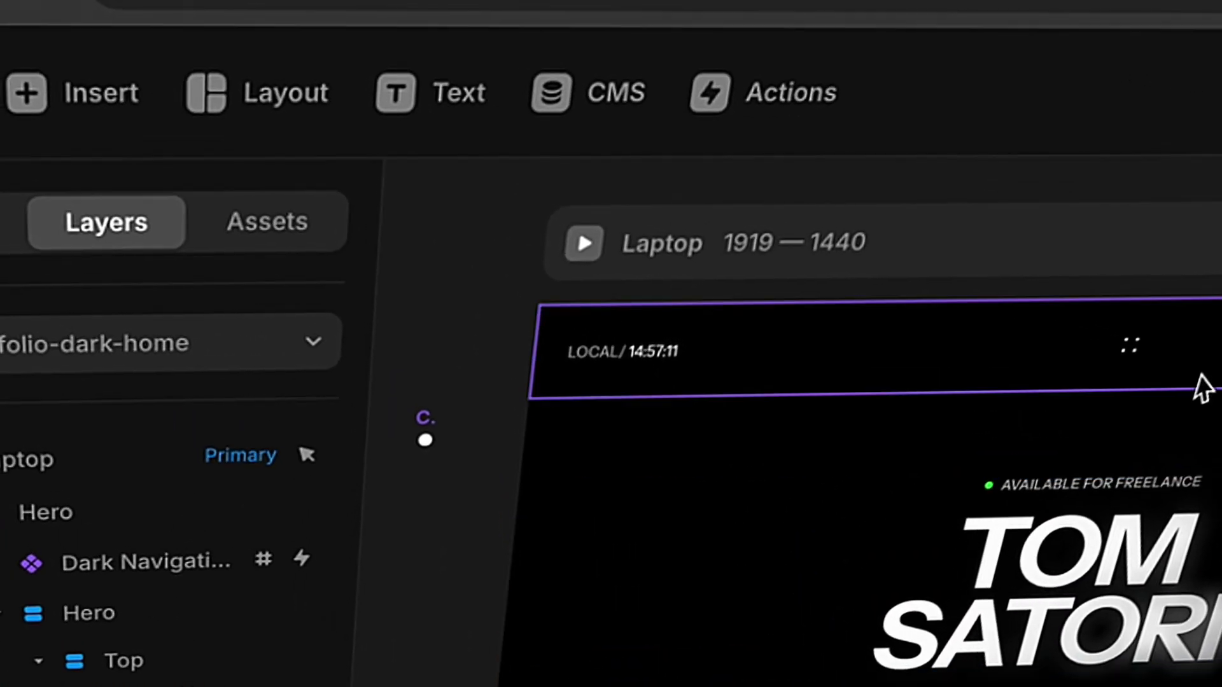
click(315, 152)
click(591, 247)
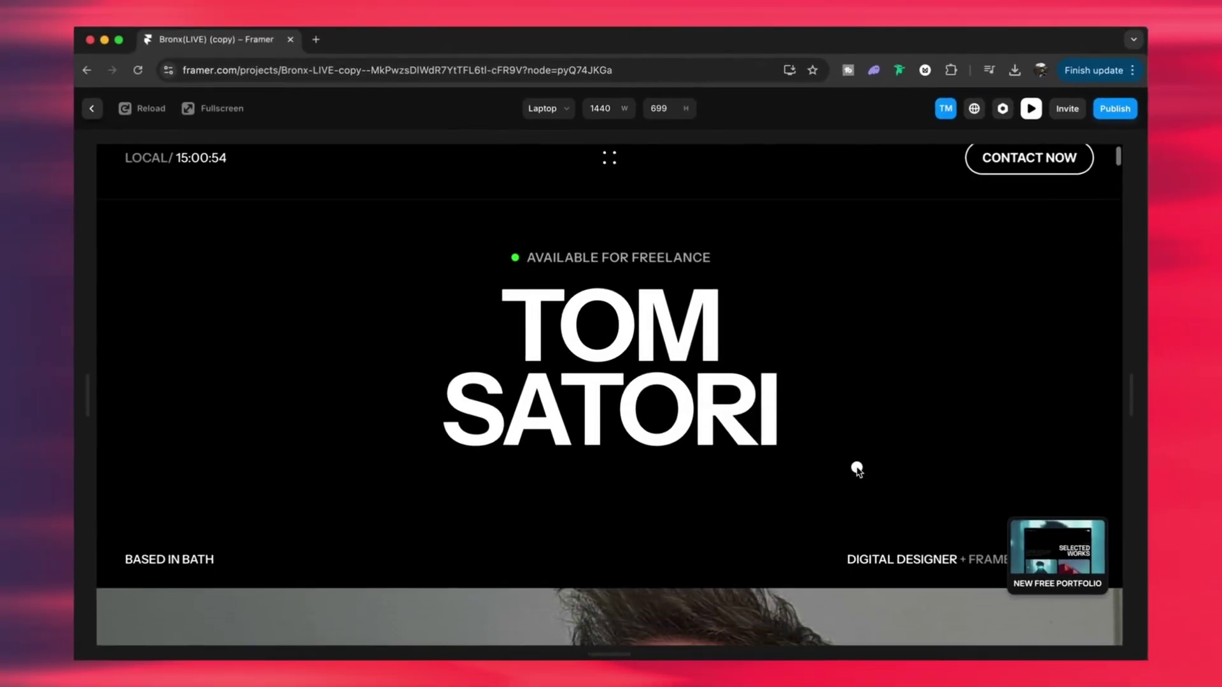
Scroll down through the portfolio preview and back up to the settled hero
scroll(856, 469, down, 5)
scroll(857, 469, down, 8)
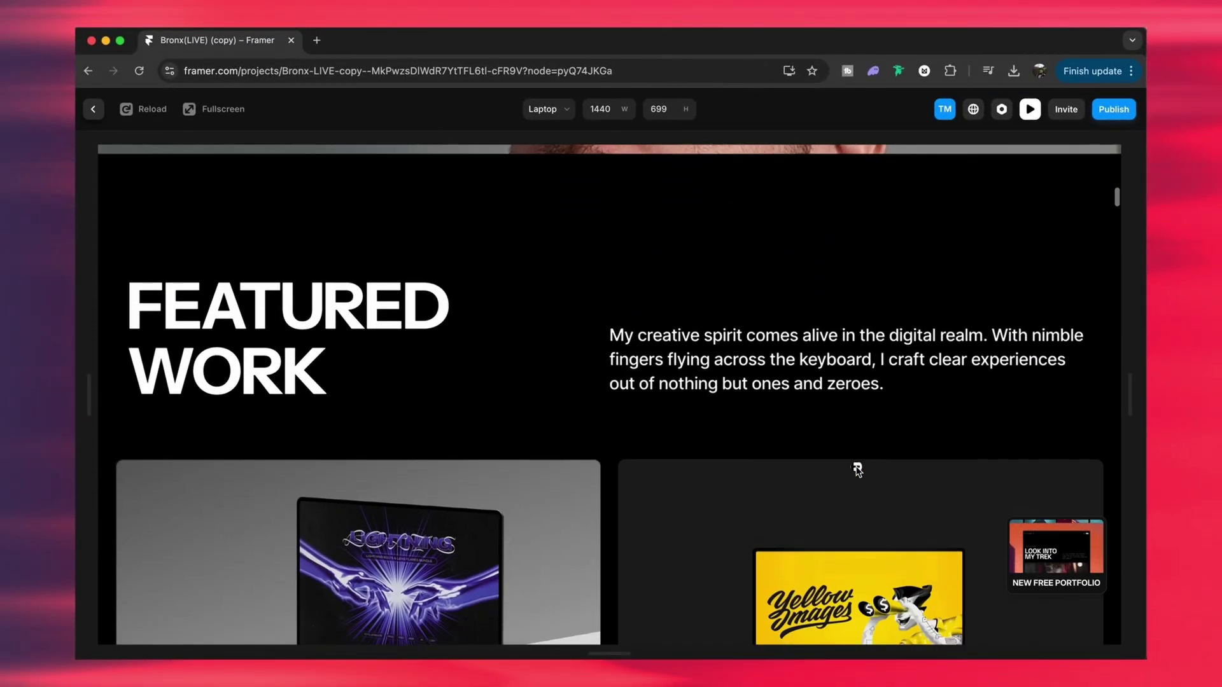
scroll(856, 470, up, 12)
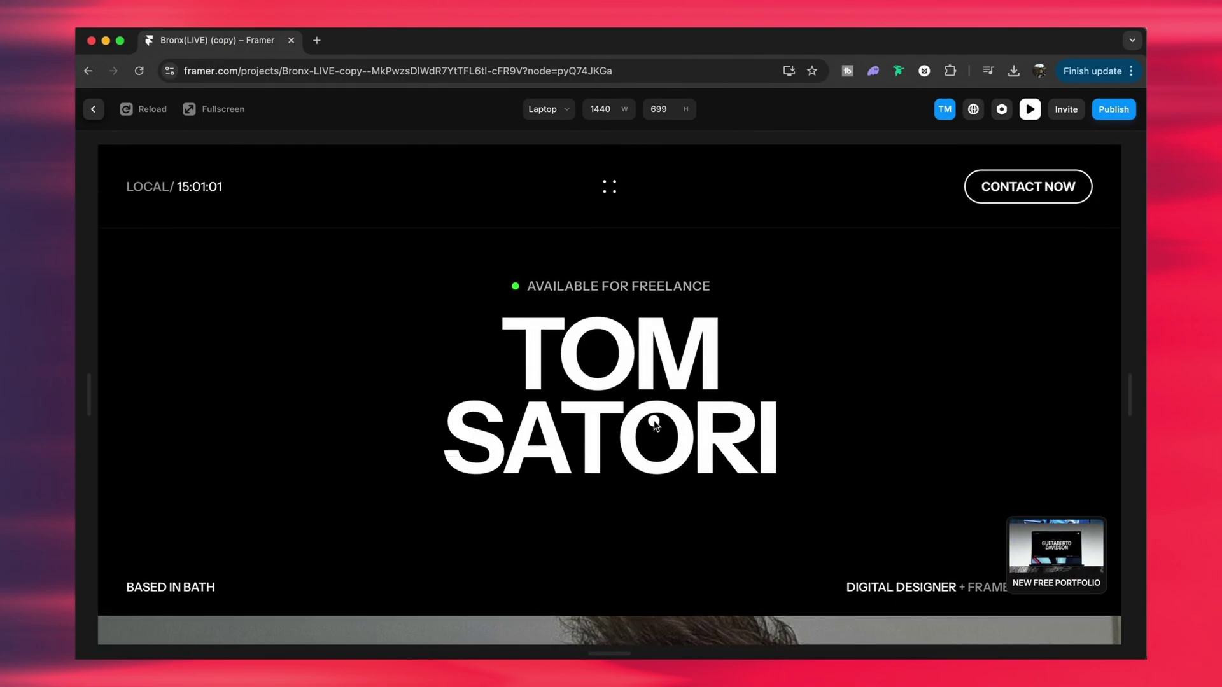
Add a Hover effect to the first hero name line that scales it to 1.2
click(1030, 113)
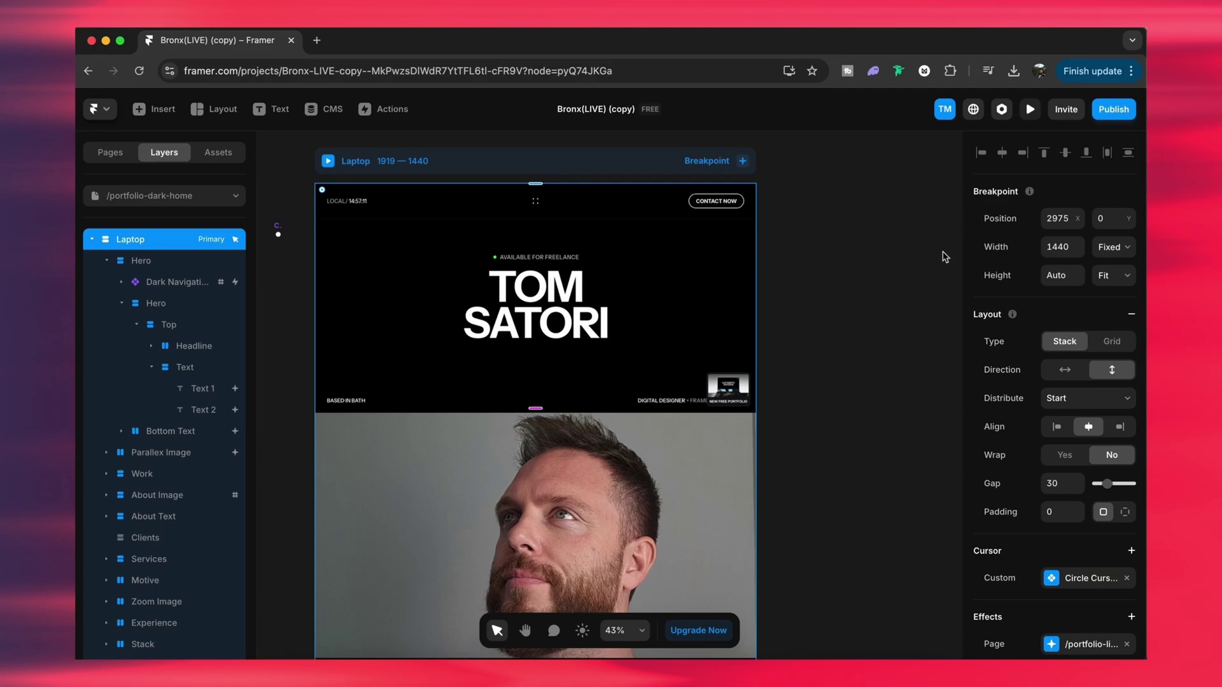
click(564, 294)
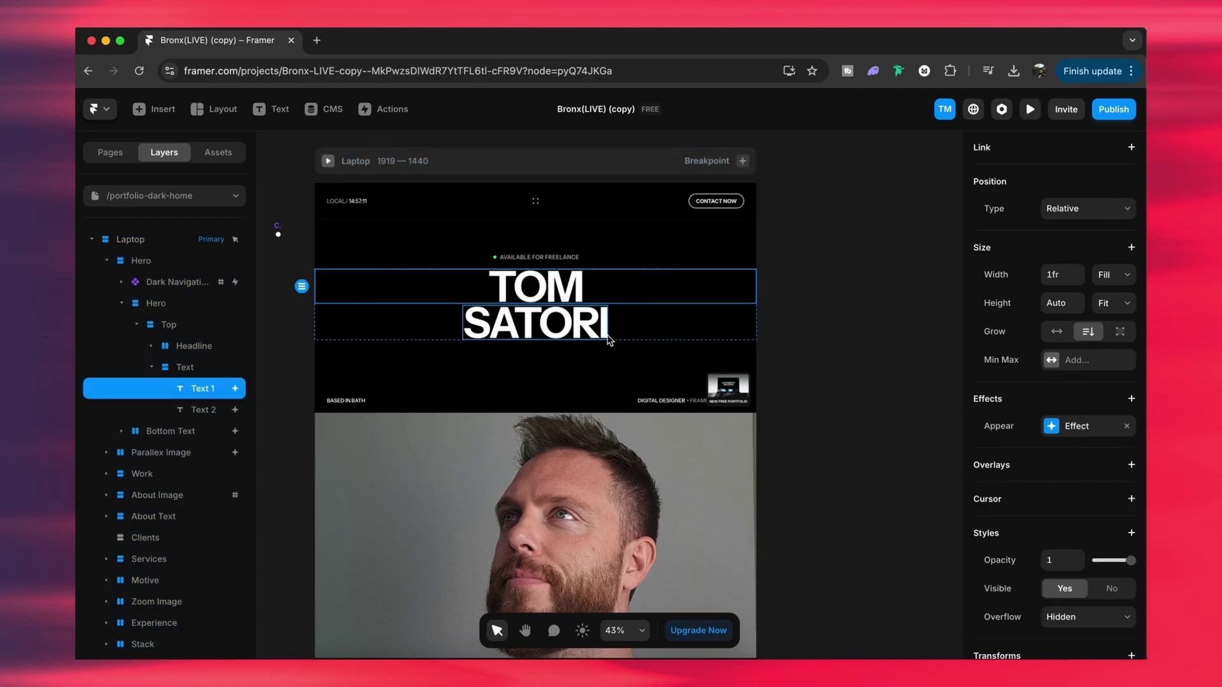
scroll(760, 323, up, 5)
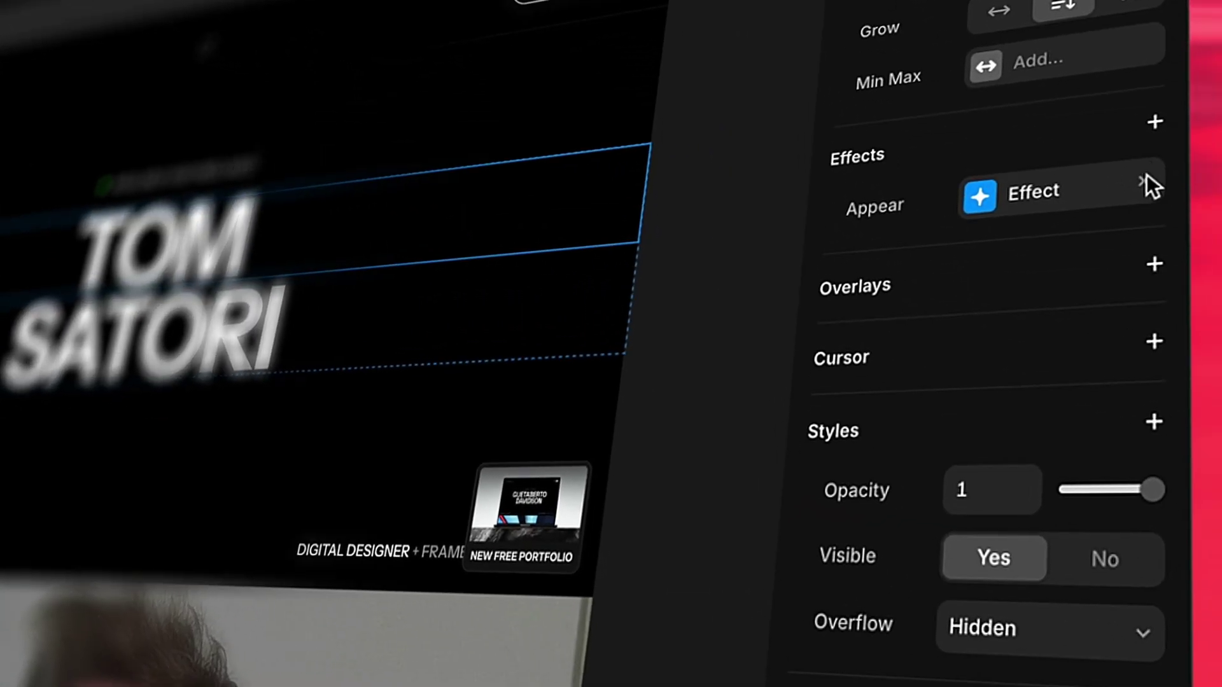
click(1150, 122)
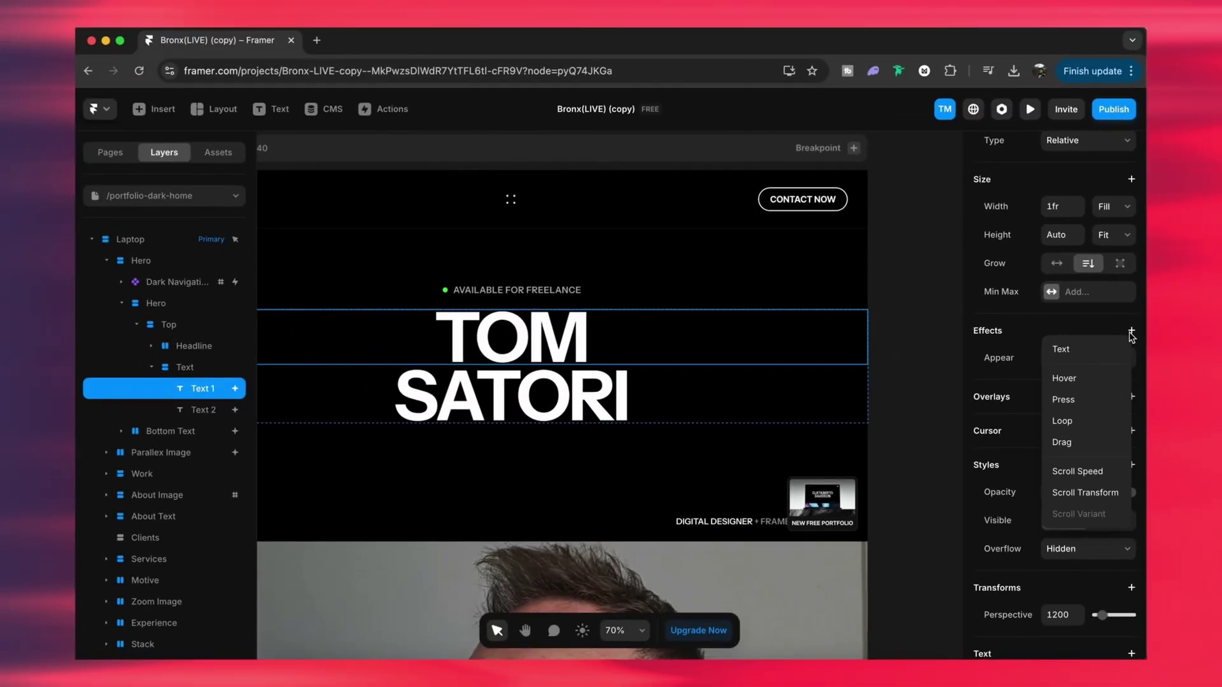
click(1089, 378)
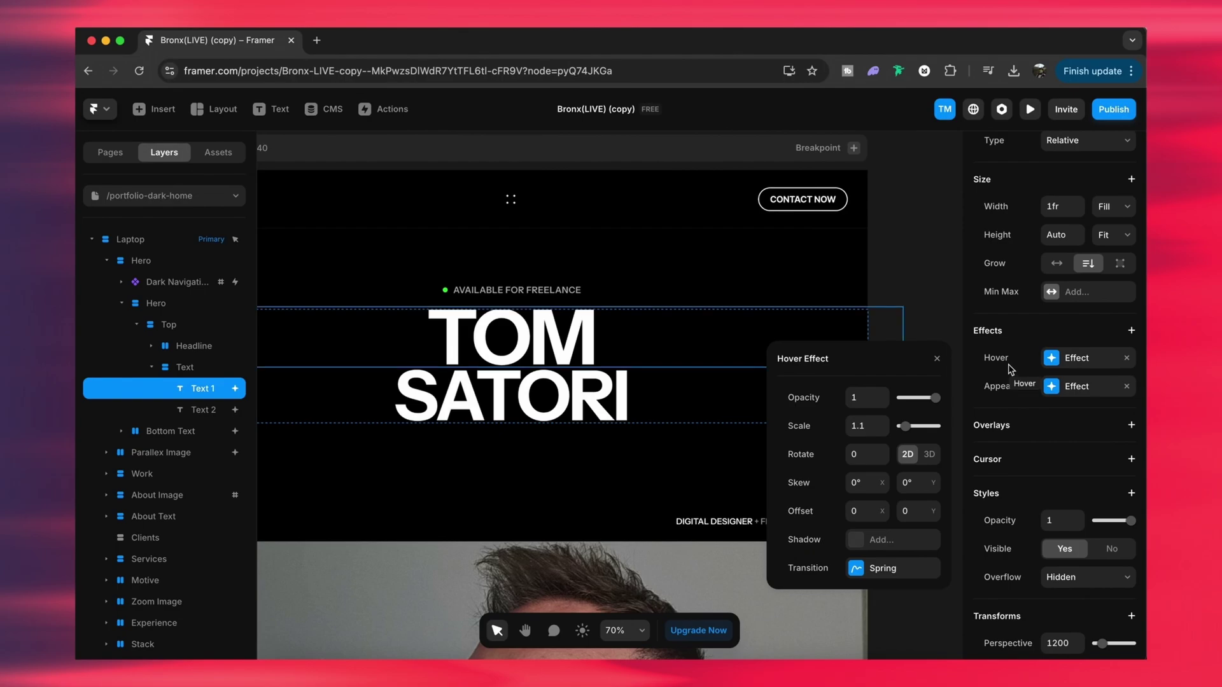
click(884, 423)
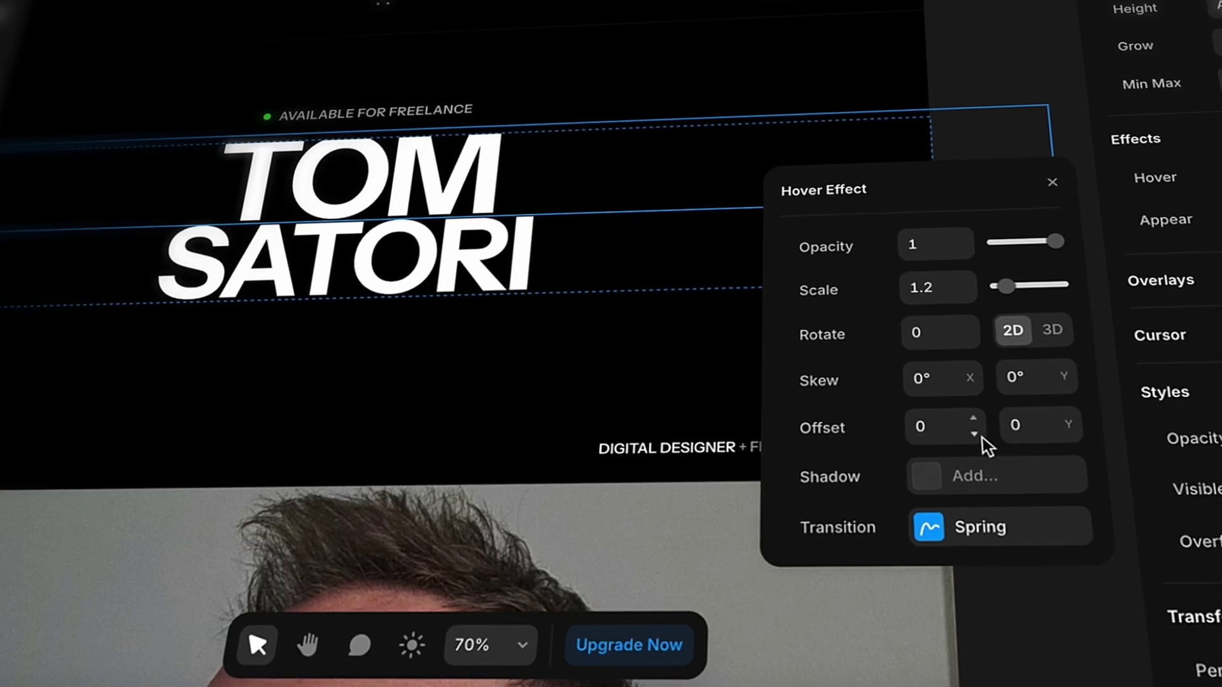
Give the hover effect a custom 0.45 s Ease transition curve instead of spring
click(929, 527)
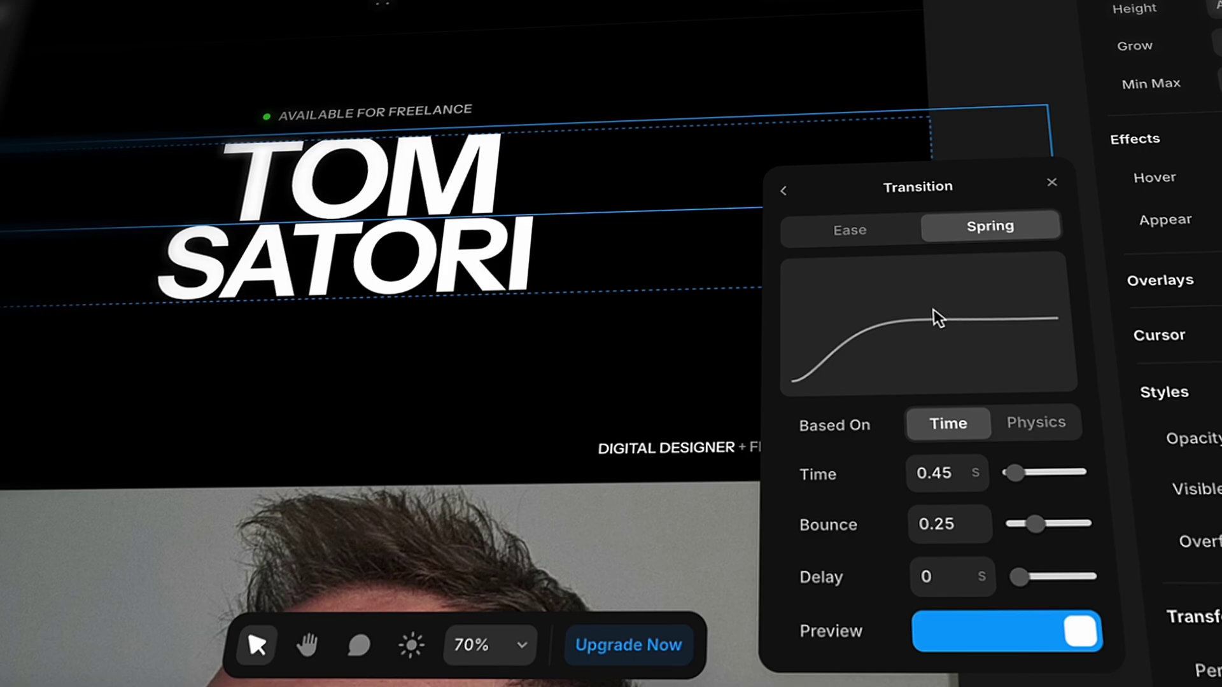
click(859, 232)
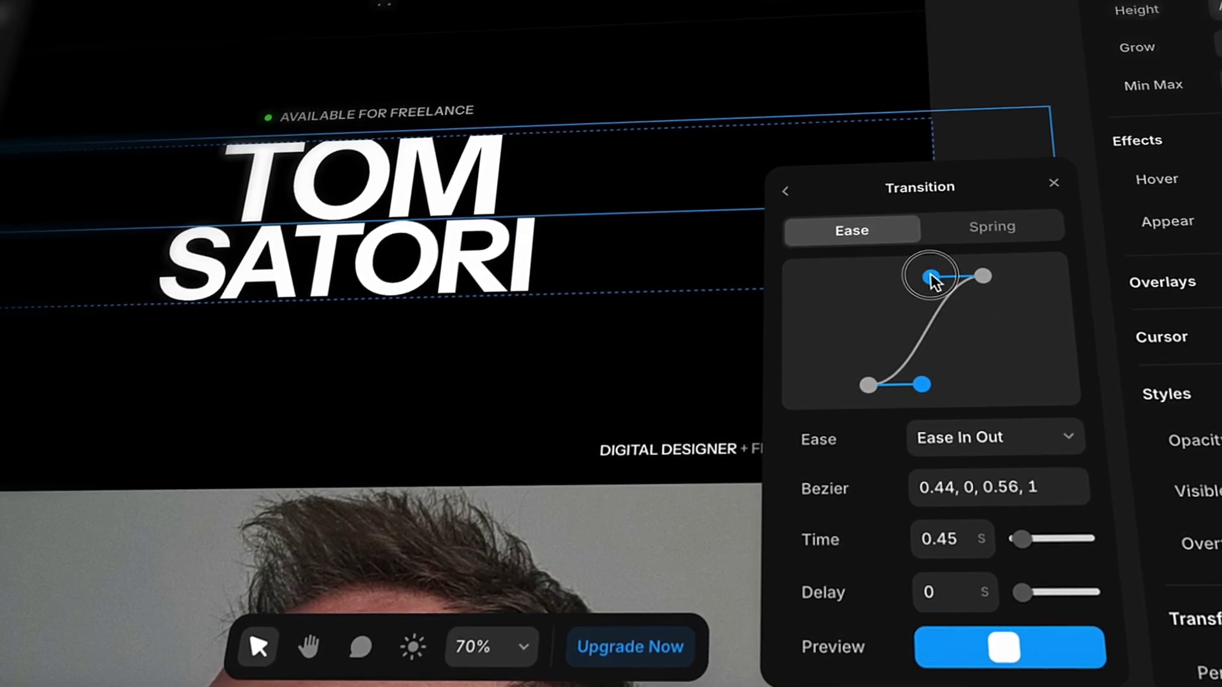
drag(930, 278, 914, 275)
drag(924, 384, 950, 380)
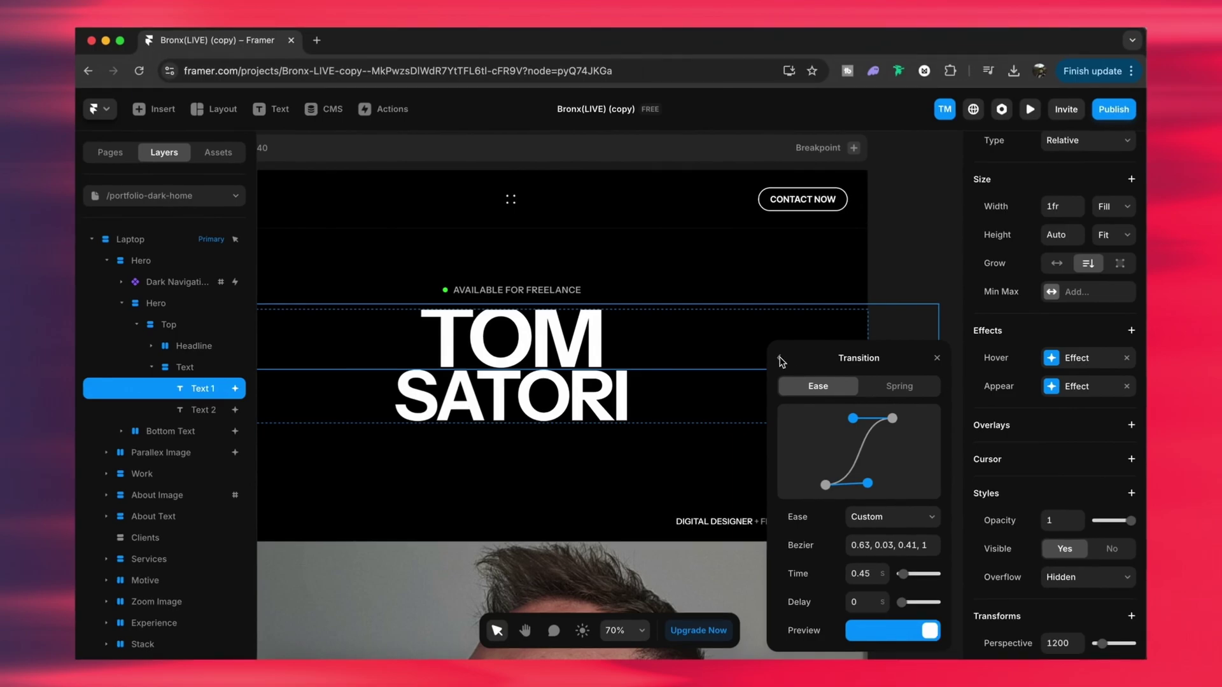
click(780, 360)
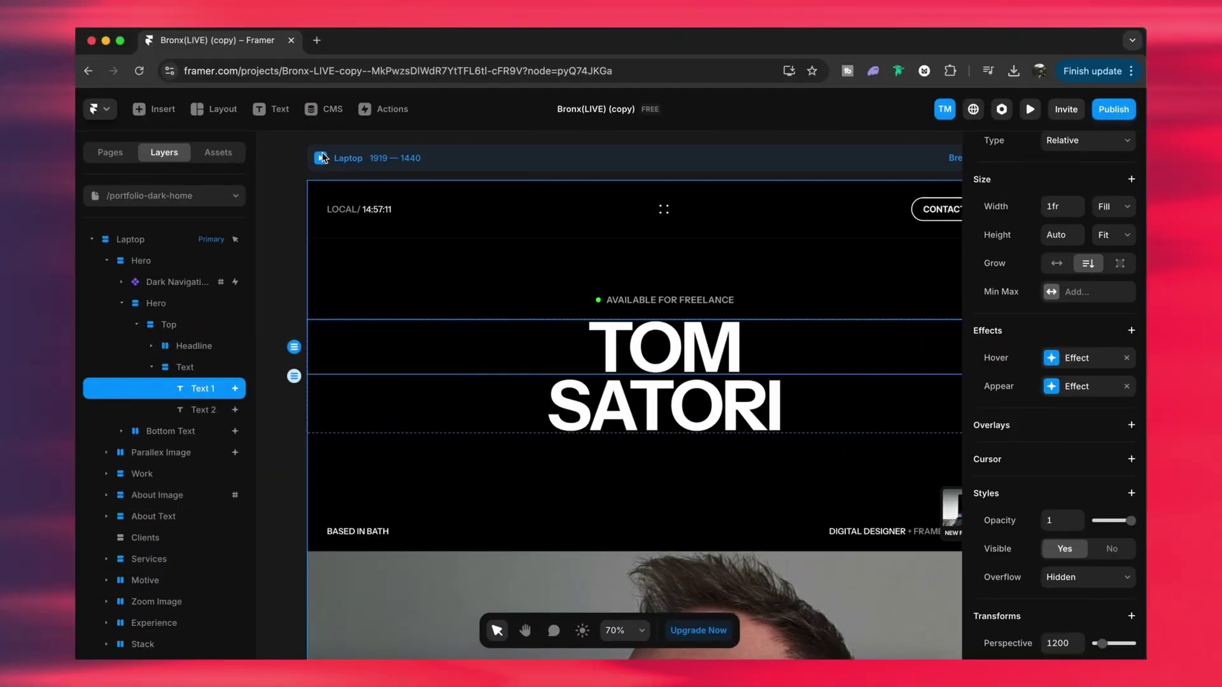
Check the hover effect in preview, then raise the name stack's vertical padding from 14 to 27
click(322, 158)
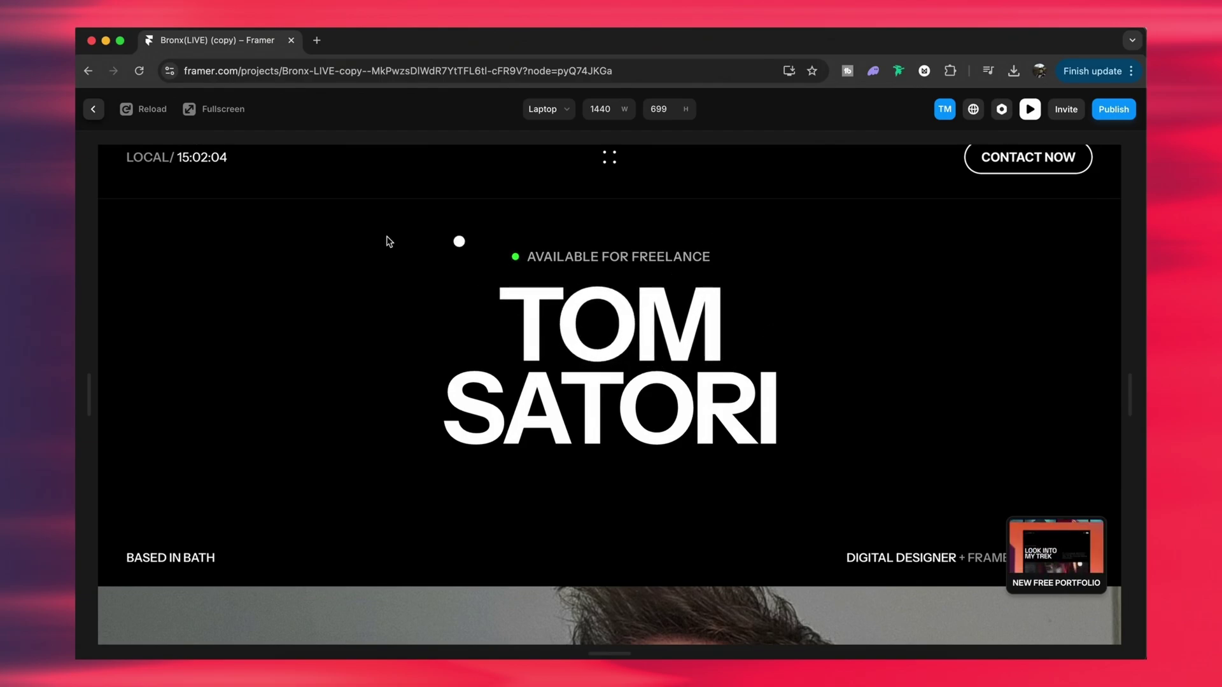
click(1031, 112)
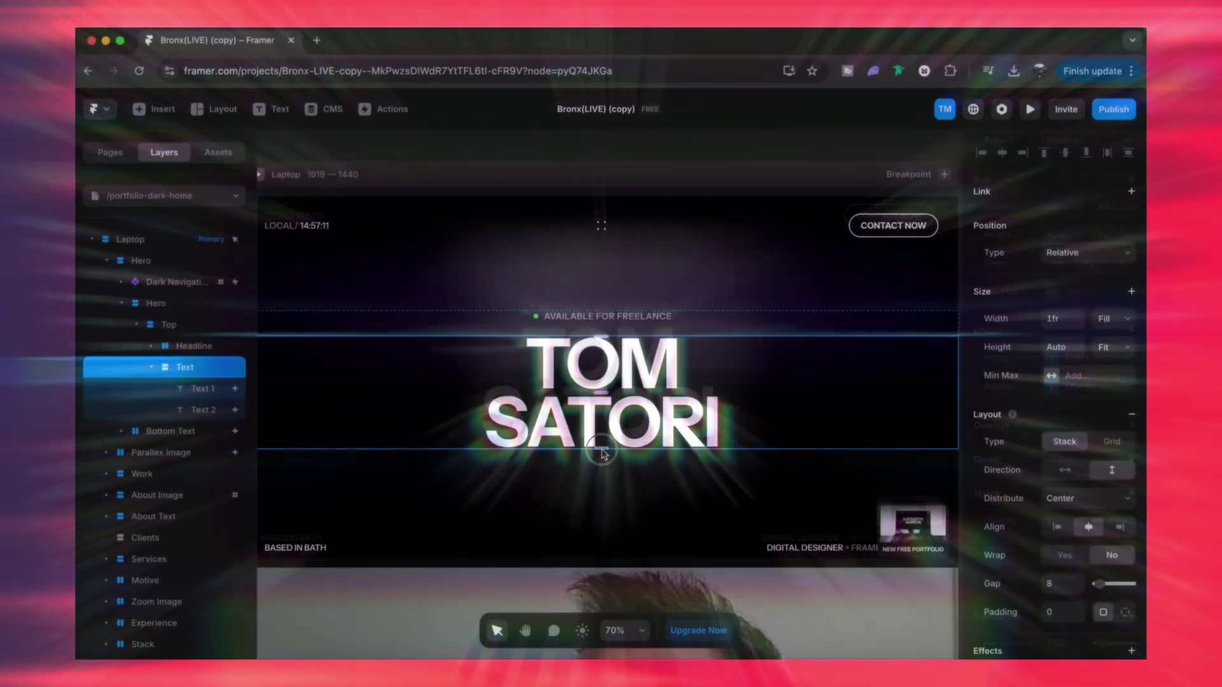
drag(602, 452, 605, 469)
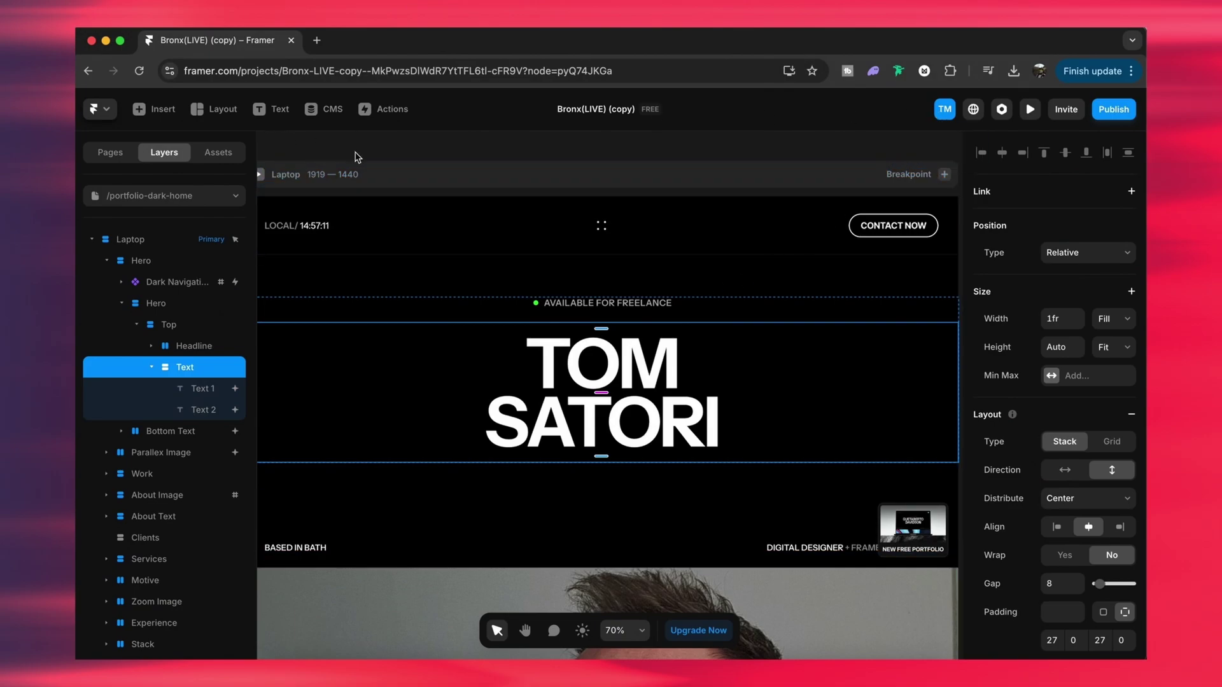
Reopen the live preview with Cmd+P and scroll to test the name lines' hover scaling
key(super+p)
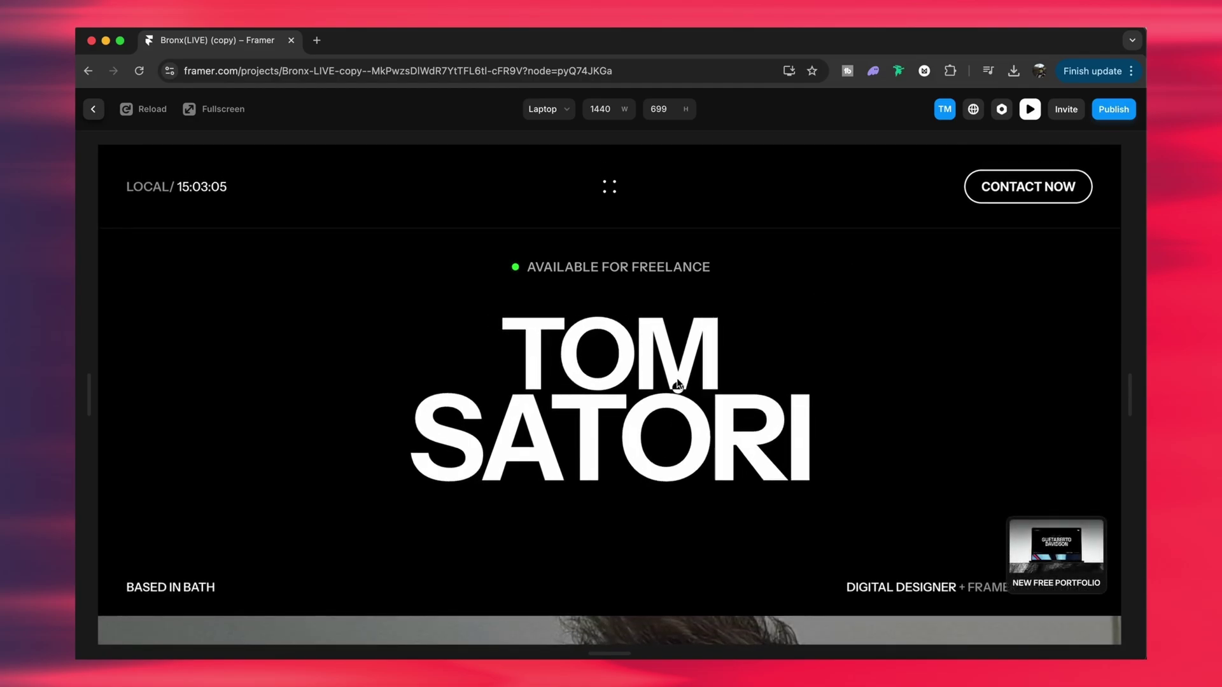
scroll(862, 315, down, 1)
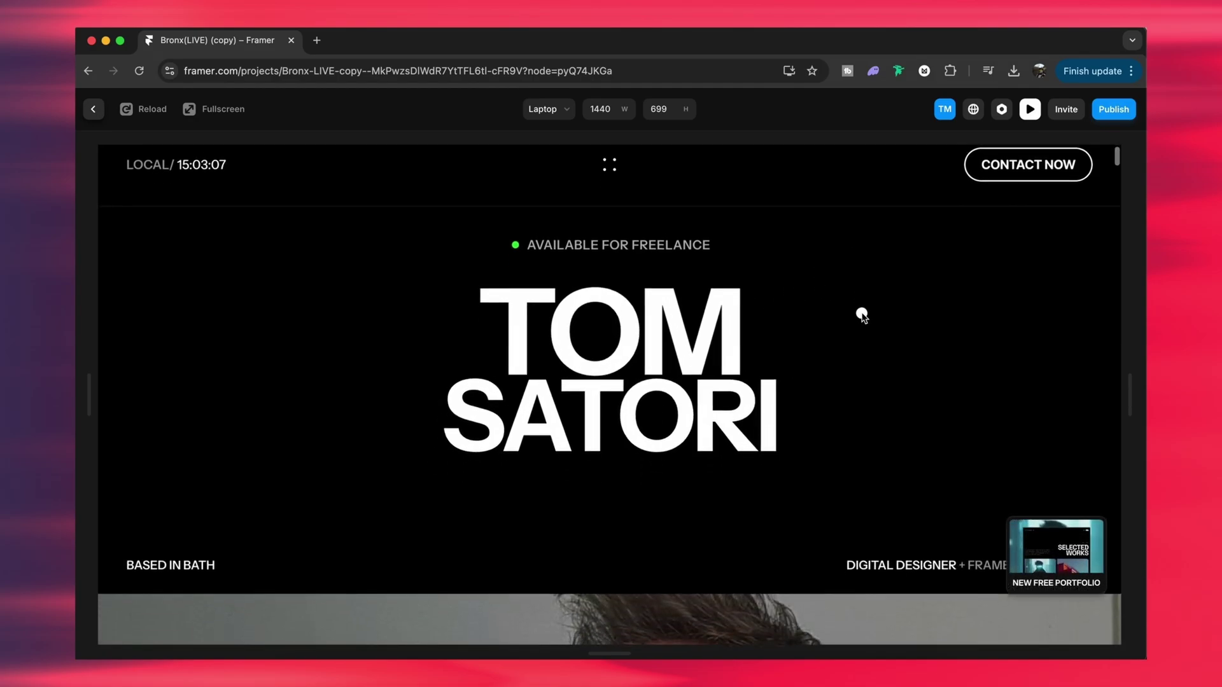
scroll(862, 315, down, 2)
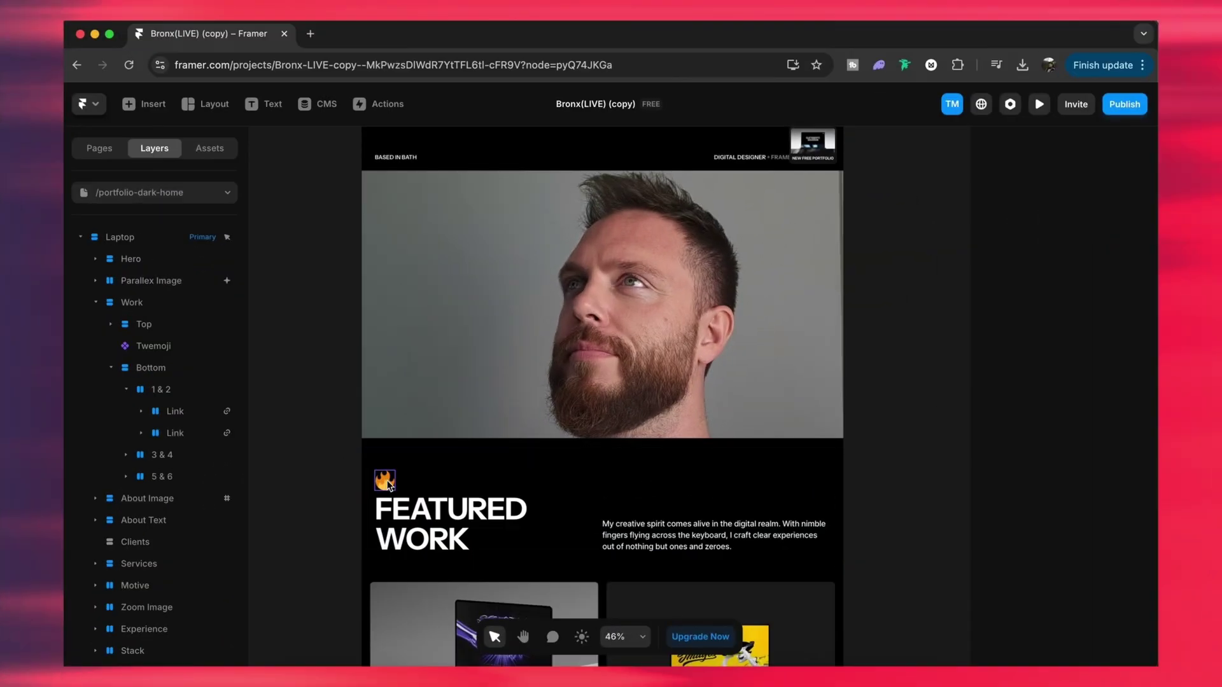
Give the flame Twemoji above FEATURED WORK a looping 360° rotation with Ease In Out easing
click(388, 485)
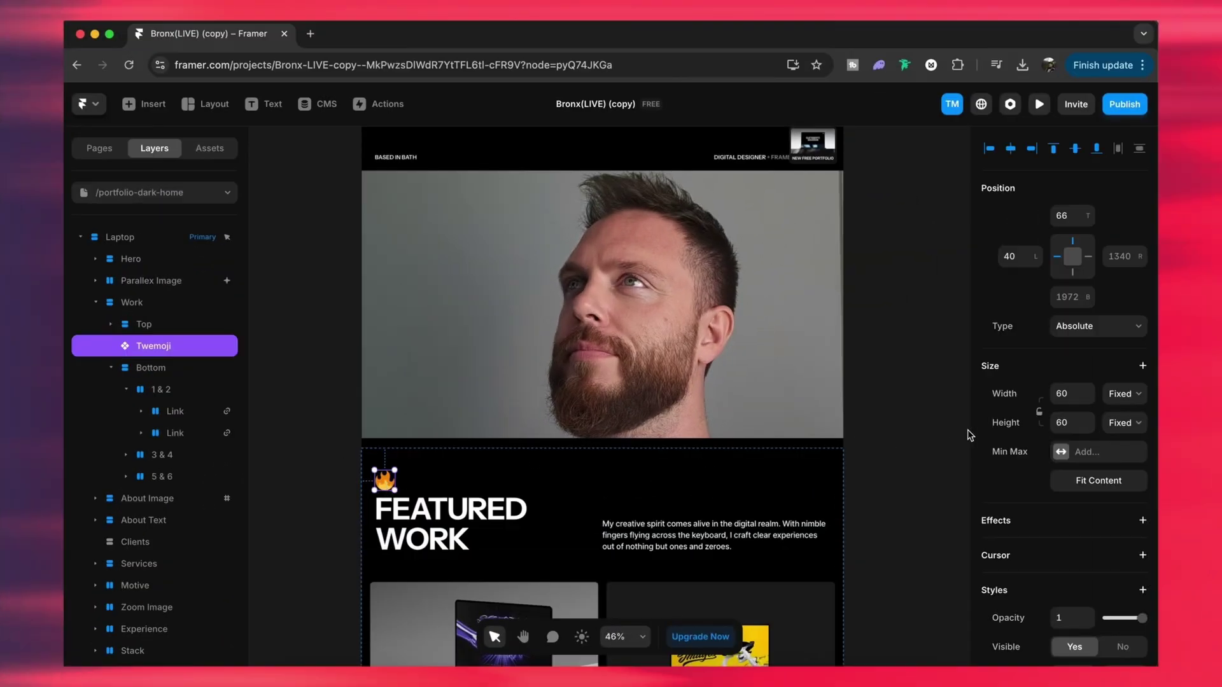
click(1140, 522)
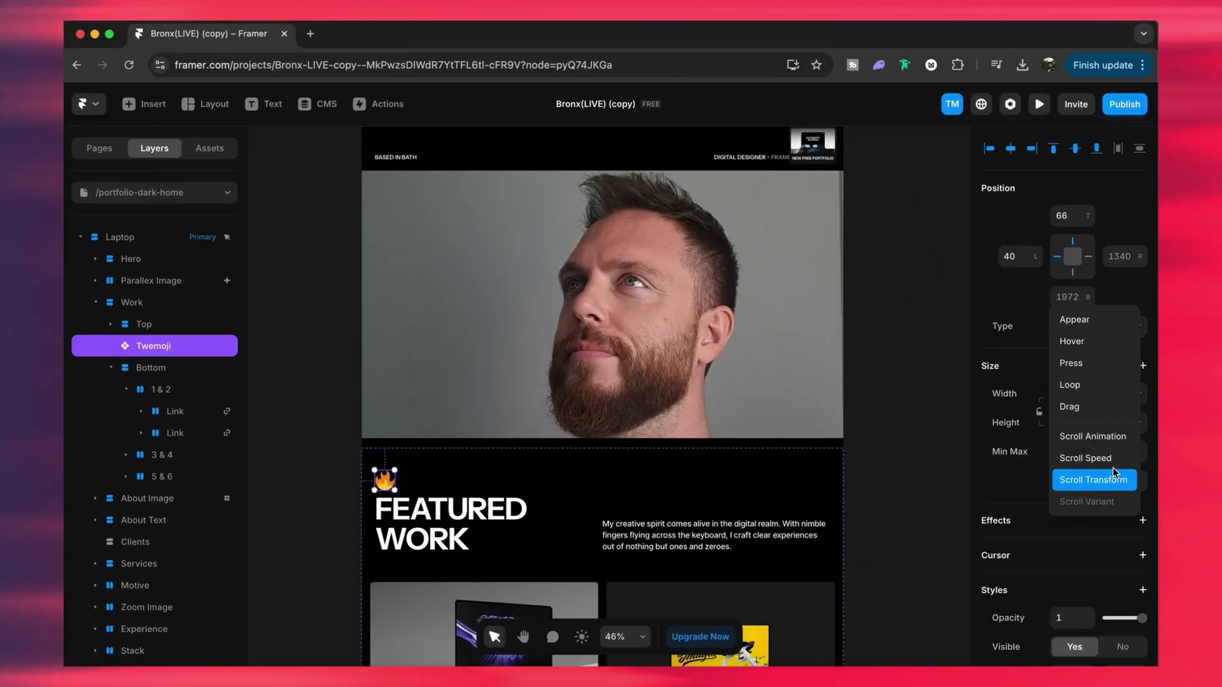
click(1096, 386)
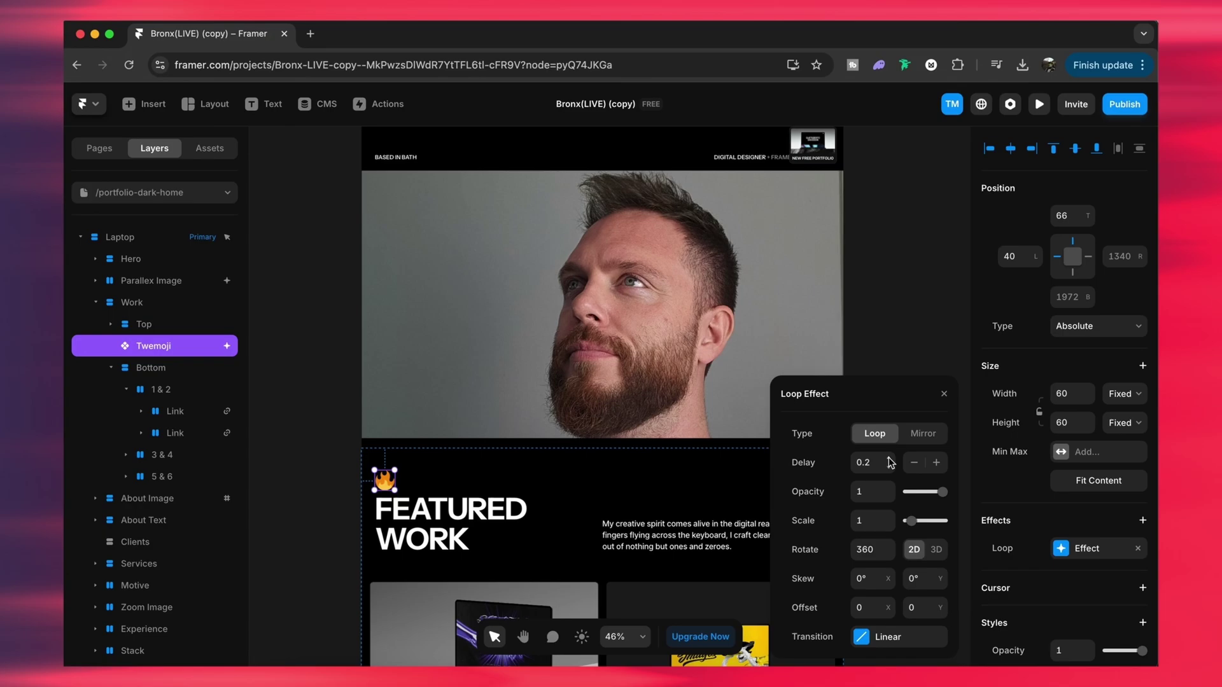
click(884, 637)
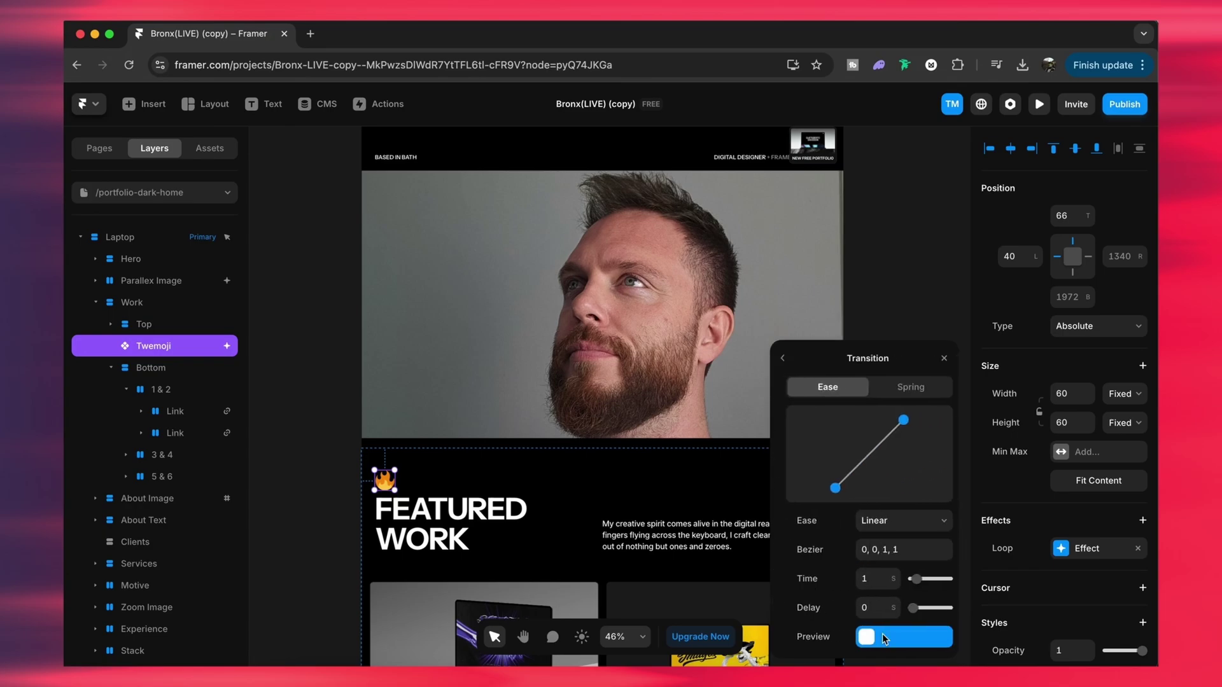
click(907, 523)
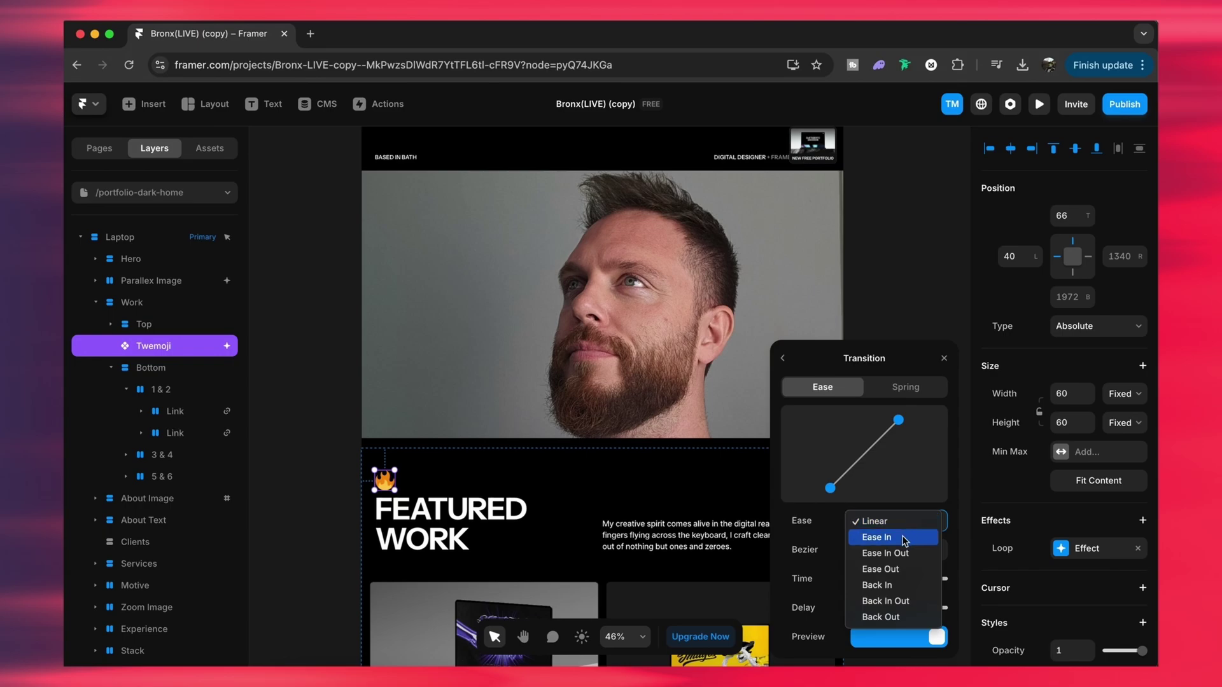
click(907, 553)
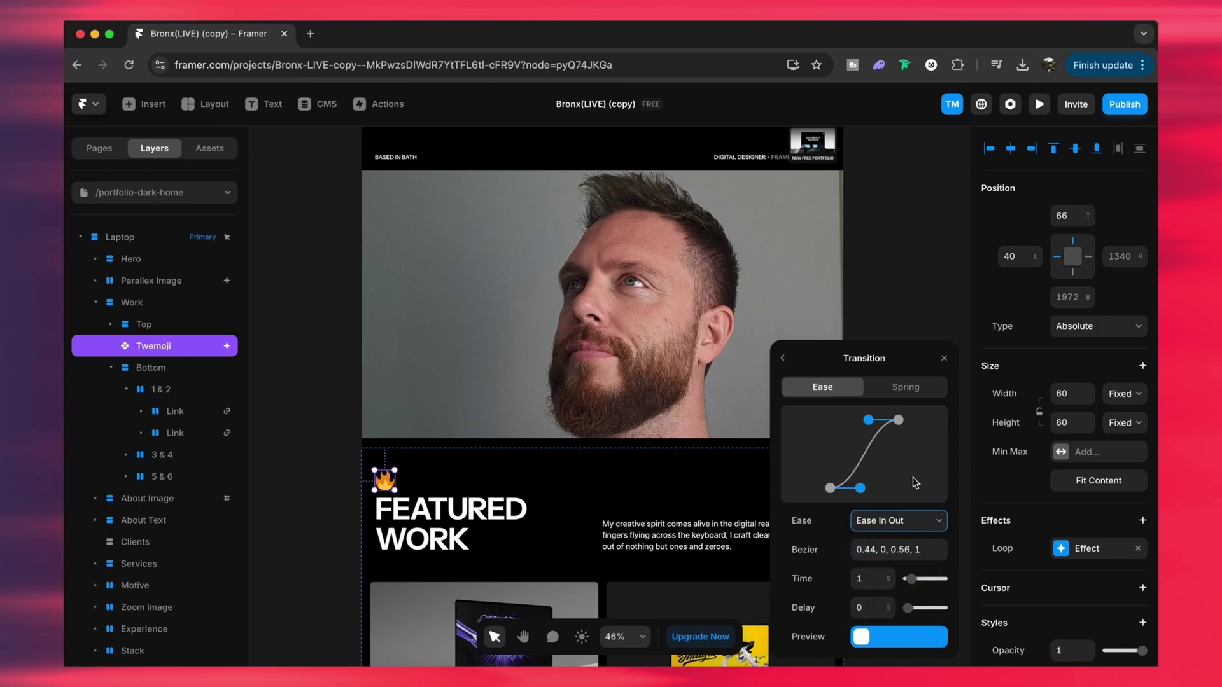
click(944, 360)
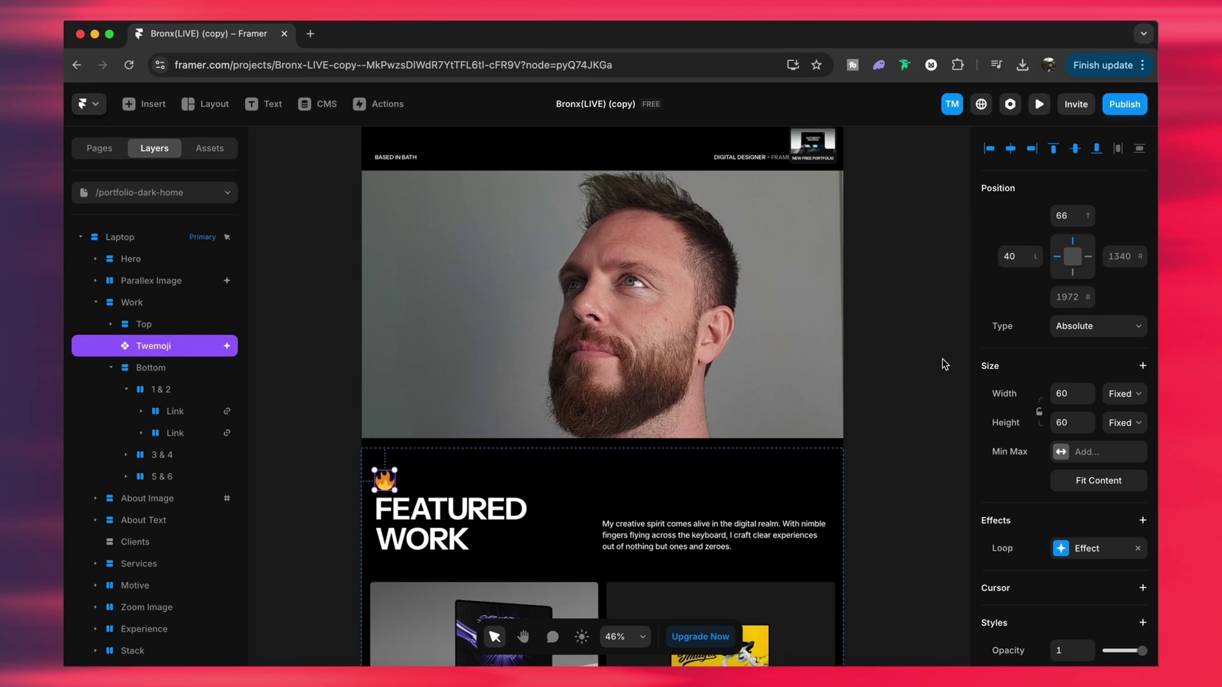
scroll(535, 273, up, 5)
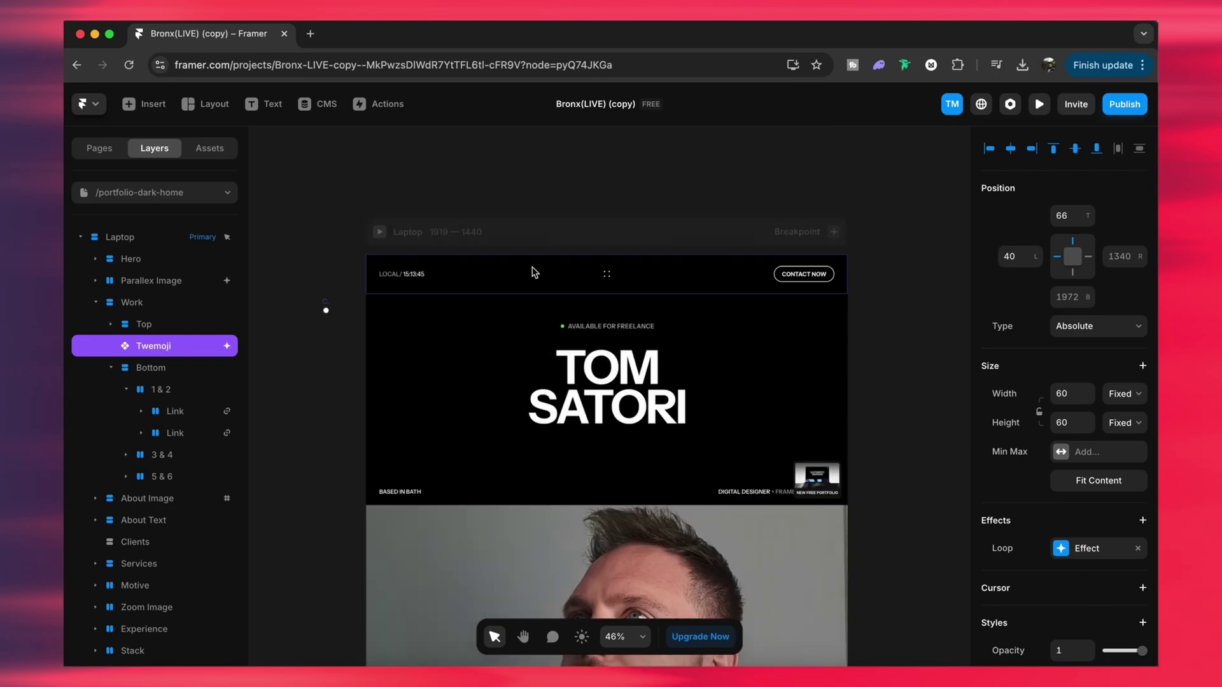
click(379, 231)
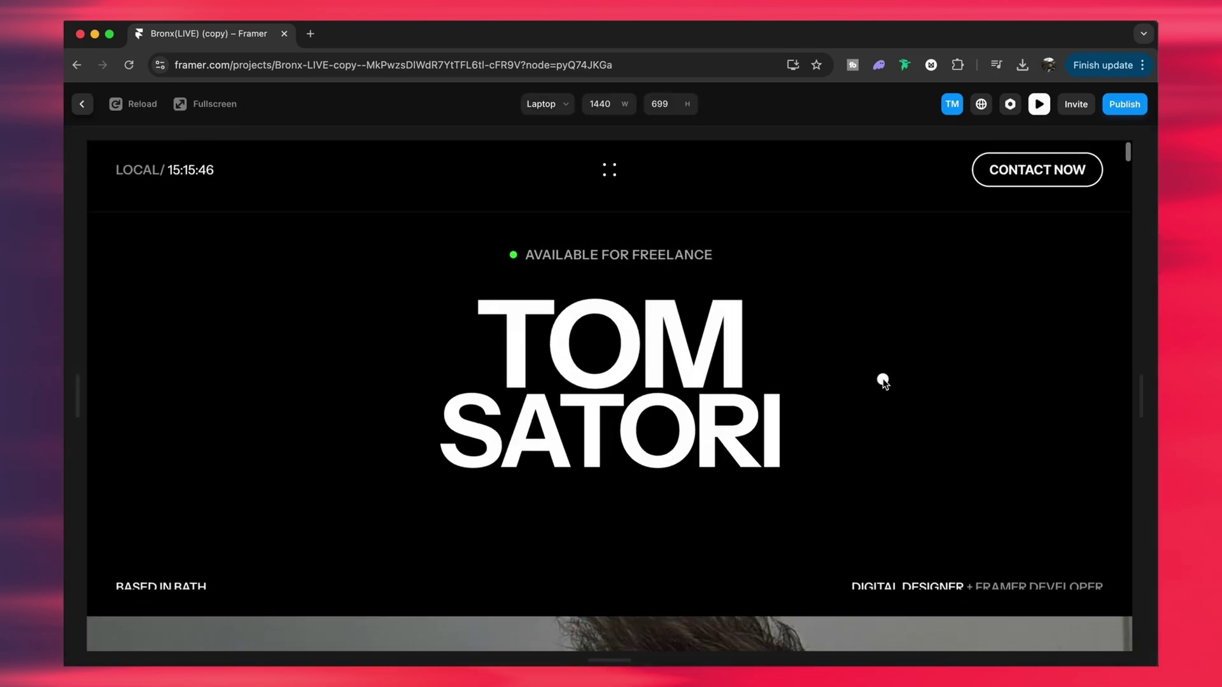
scroll(883, 381, down, 4)
scroll(884, 381, down, 6)
scroll(882, 379, up, 2)
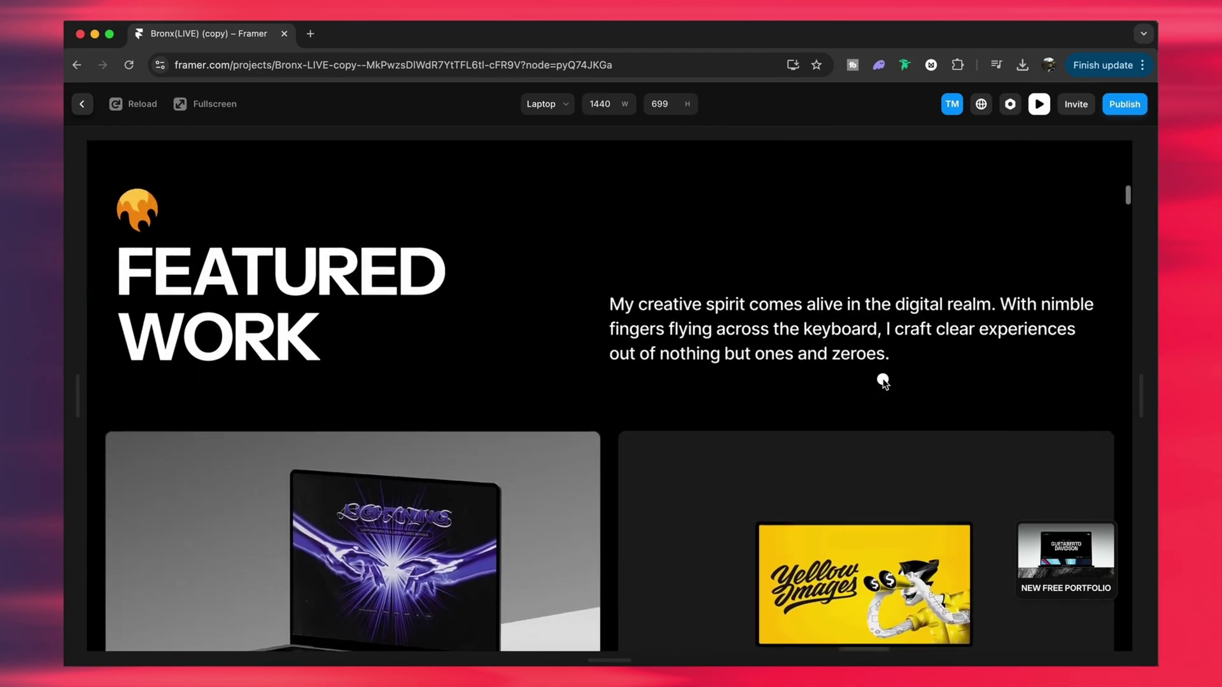
scroll(834, 360, up, 3)
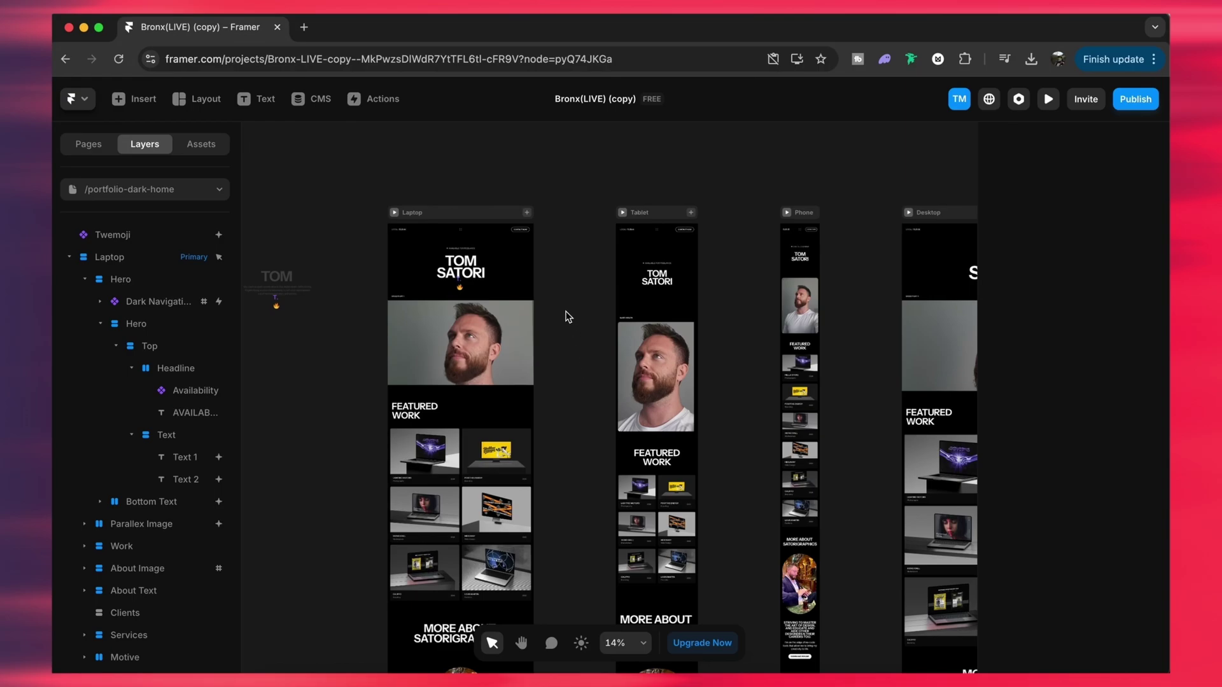
Widen the Tablet layout's parallax portrait fill from 110% to 125%
drag(656, 376, 683, 397)
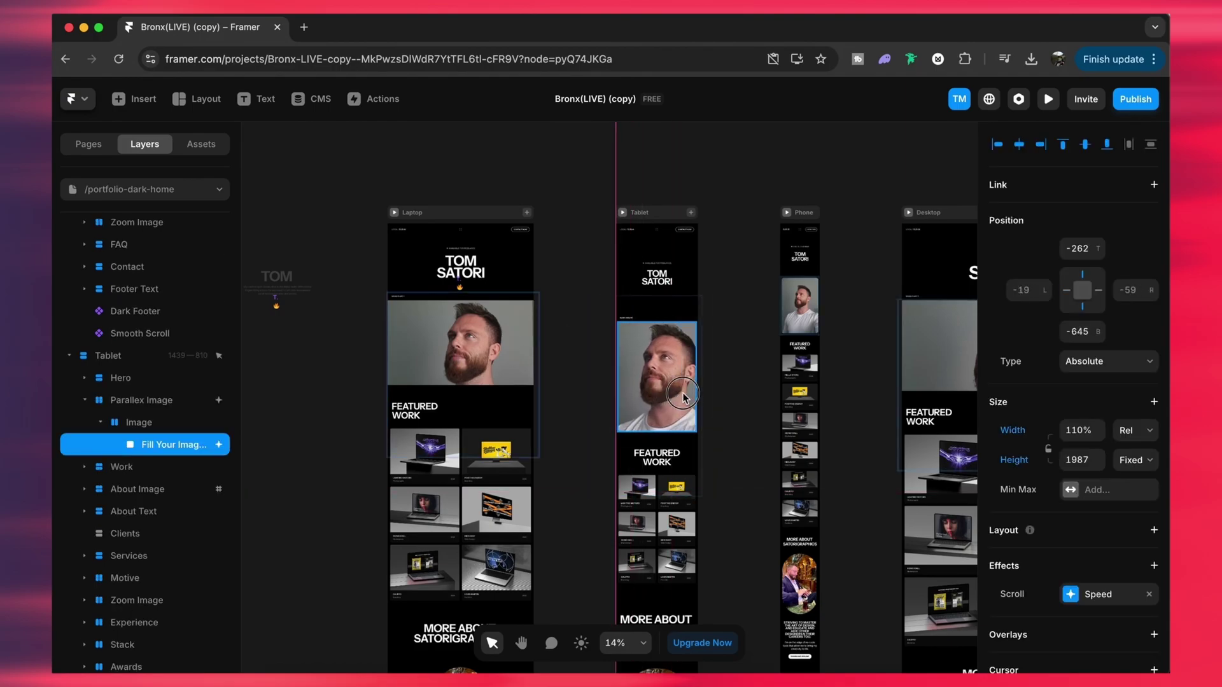
drag(615, 295, 604, 293)
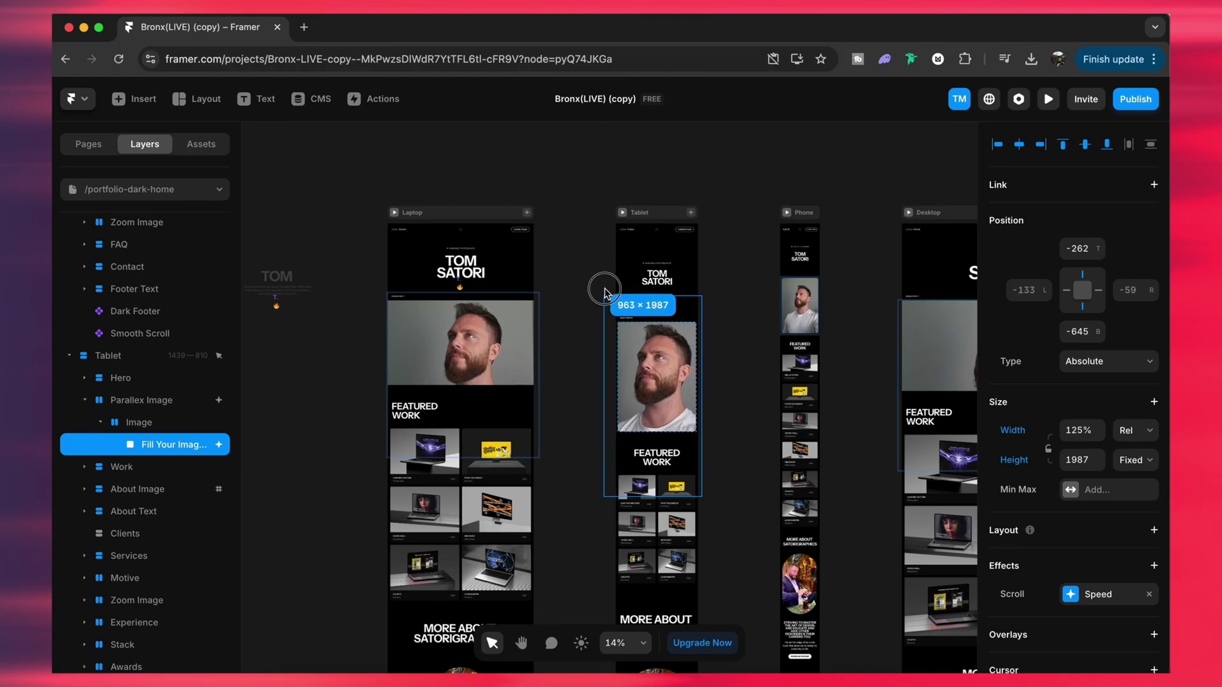
click(754, 312)
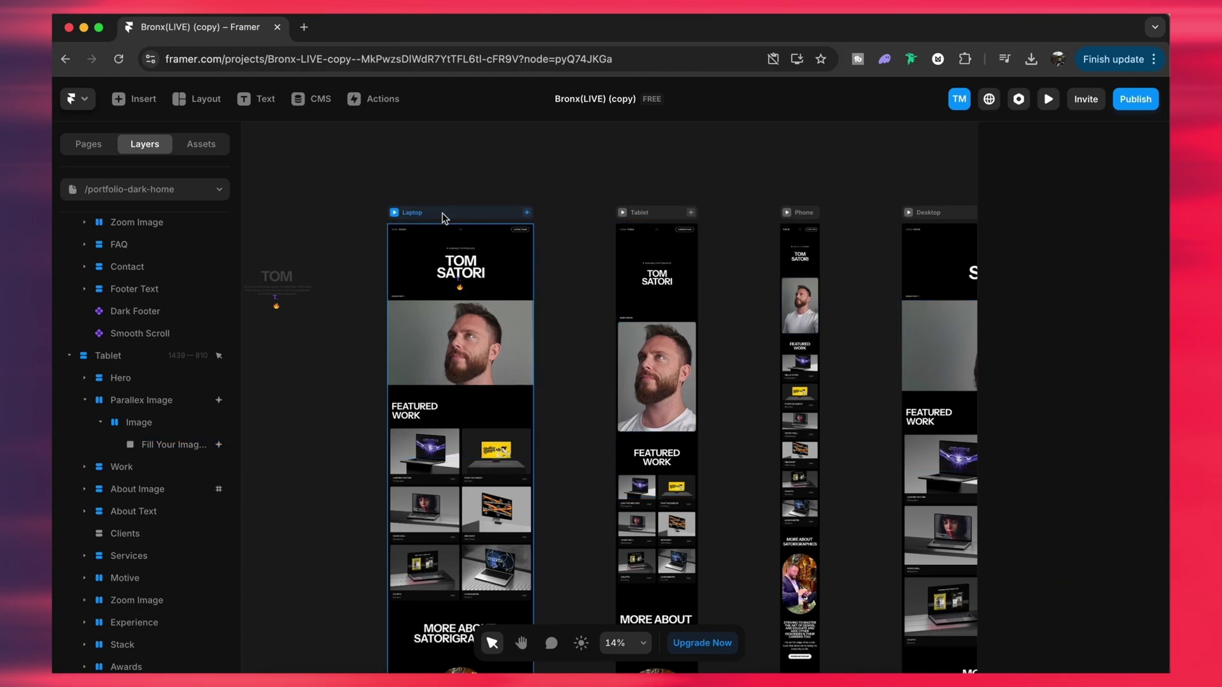
click(484, 273)
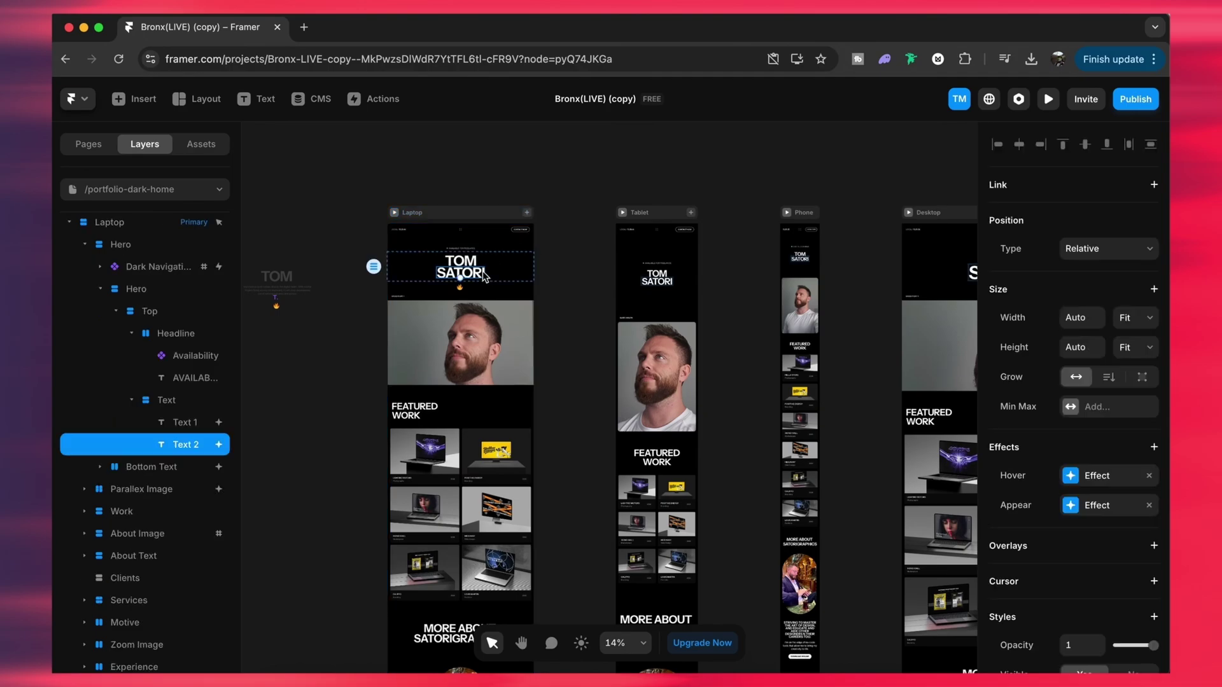
scroll(483, 271, up, 5)
double_click(482, 271)
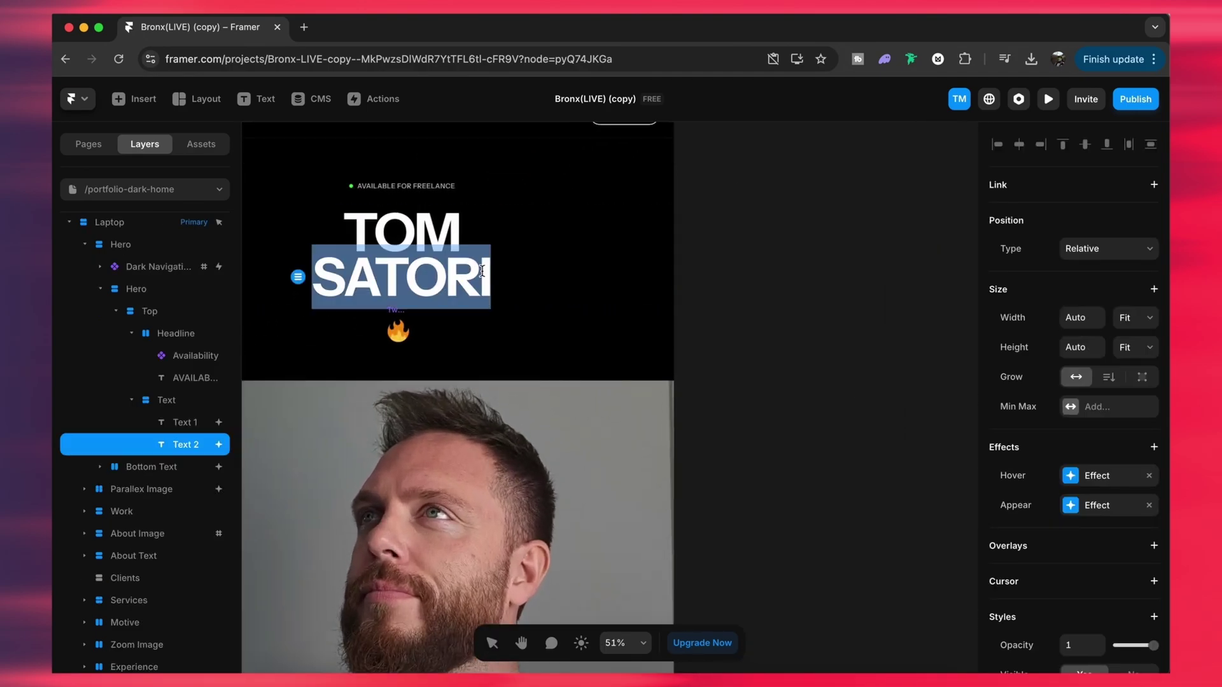
key(Right)
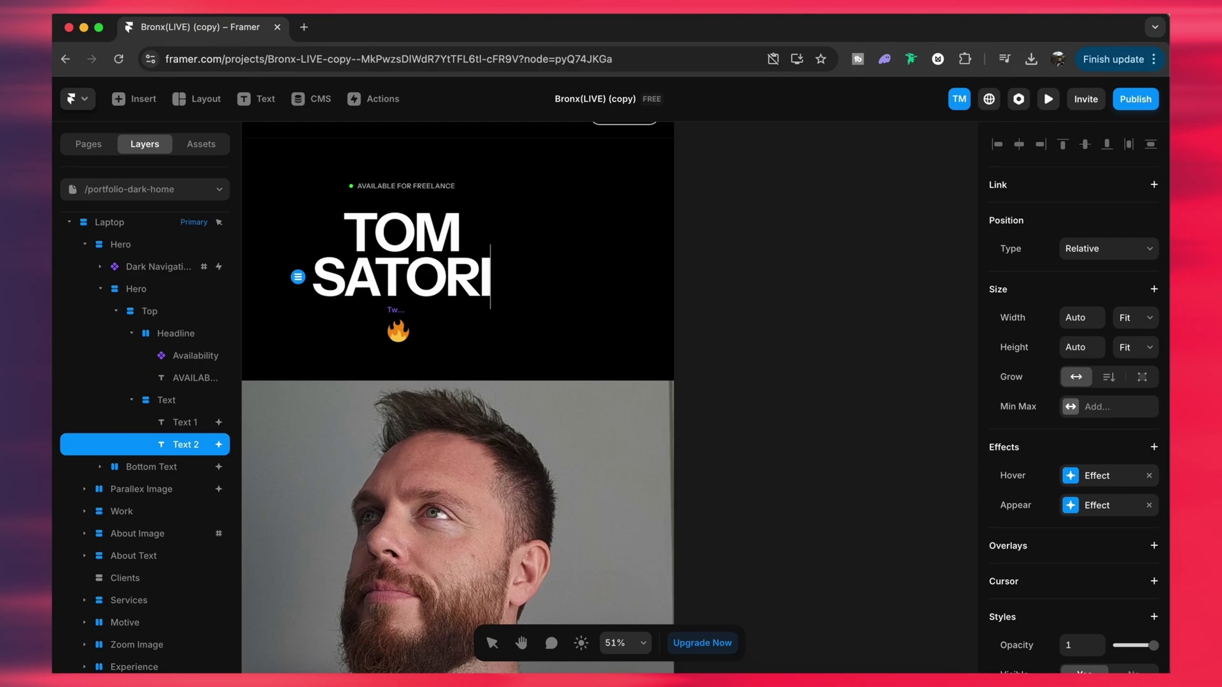
text(X)
scroll(753, 305, down, 5)
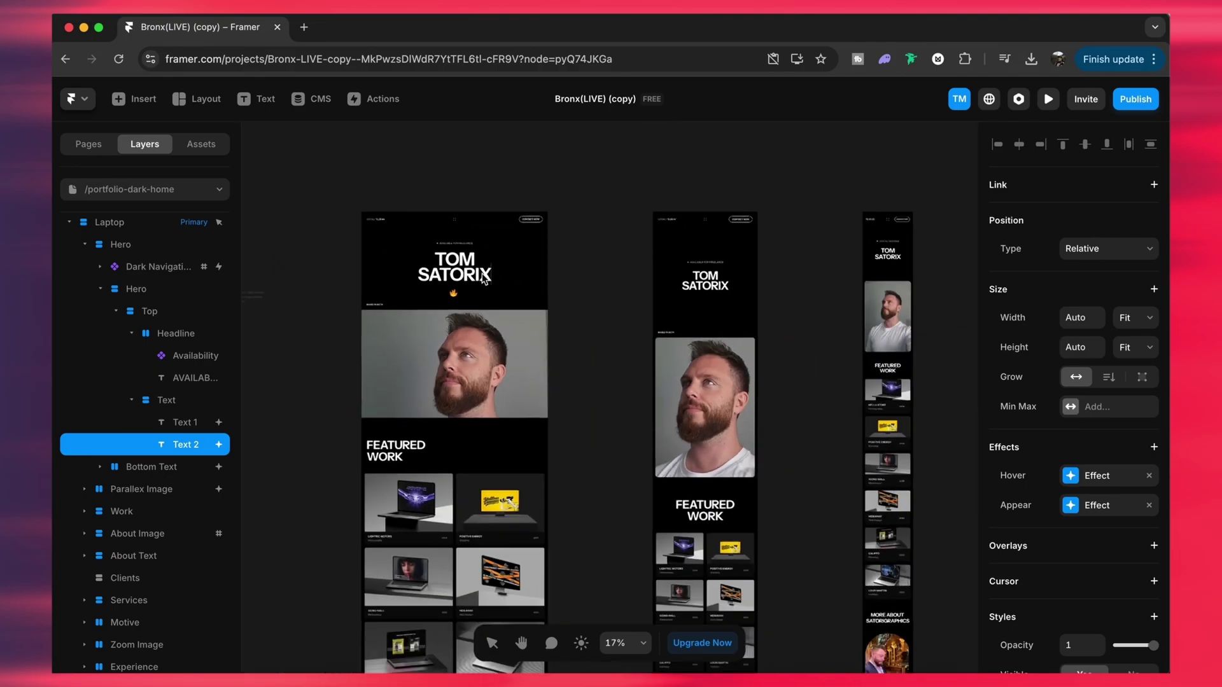
scroll(753, 306, left, 3)
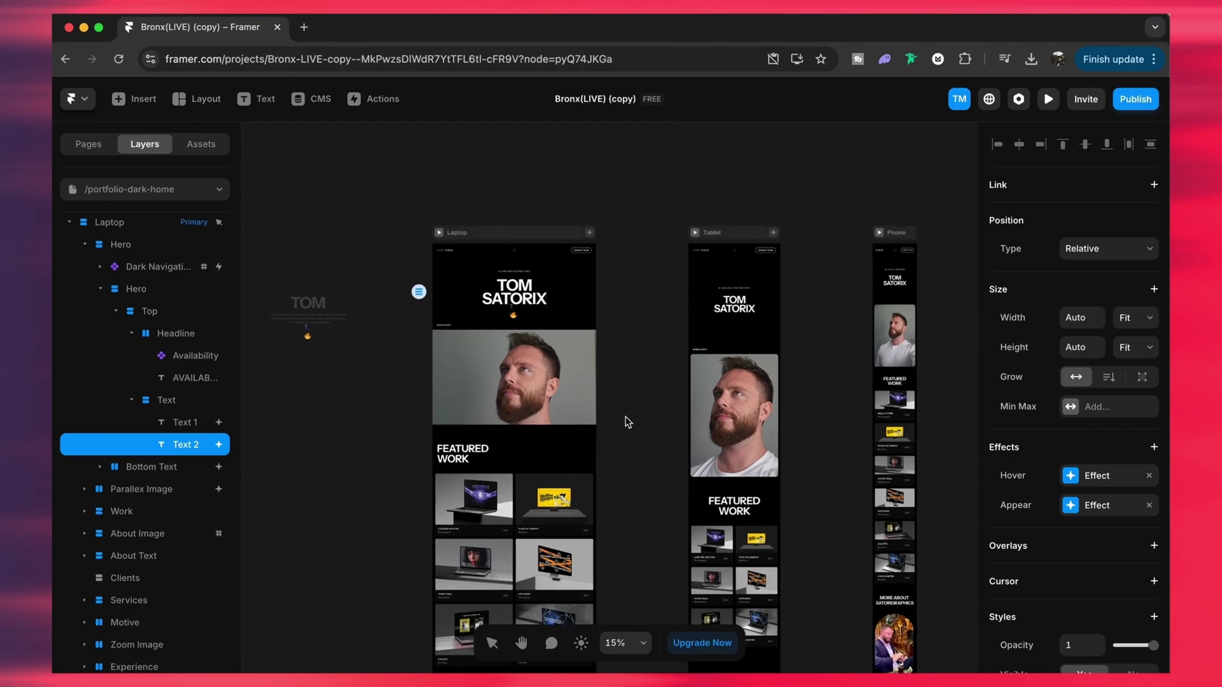
scroll(621, 420, down, 3)
key(ctrl+z)
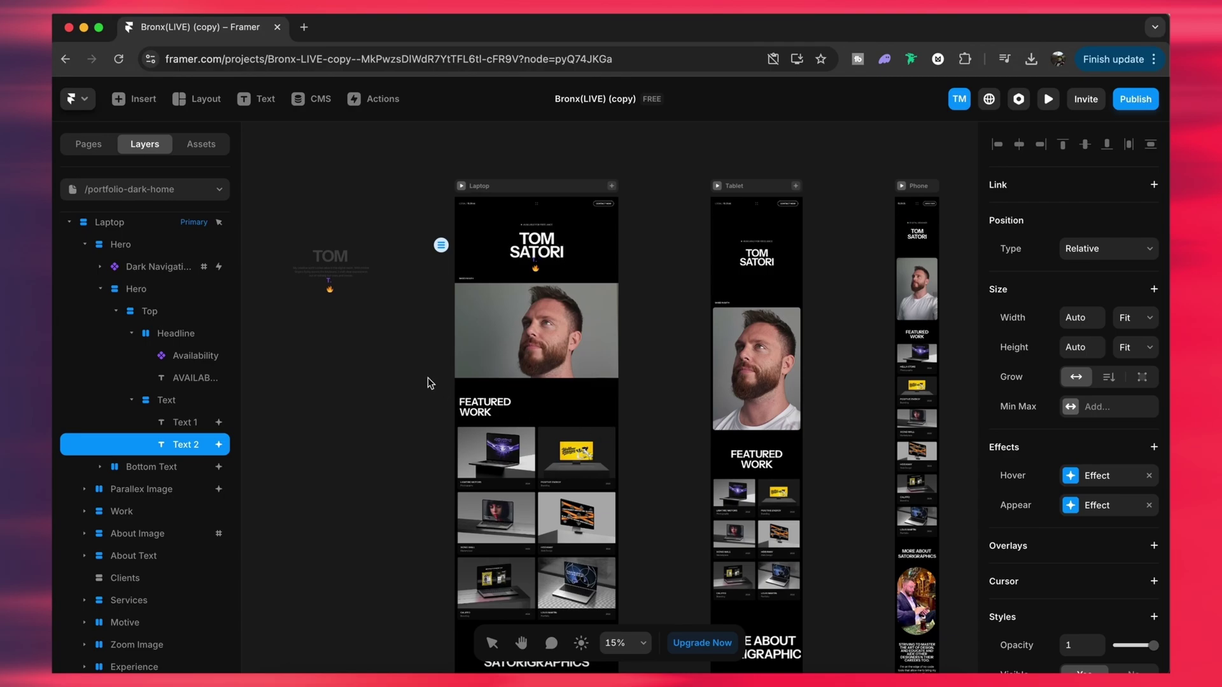
Select the TOM heading, intro paragraph and flame emoji and wrap them in a vertical stack
scroll(335, 320, up, 5)
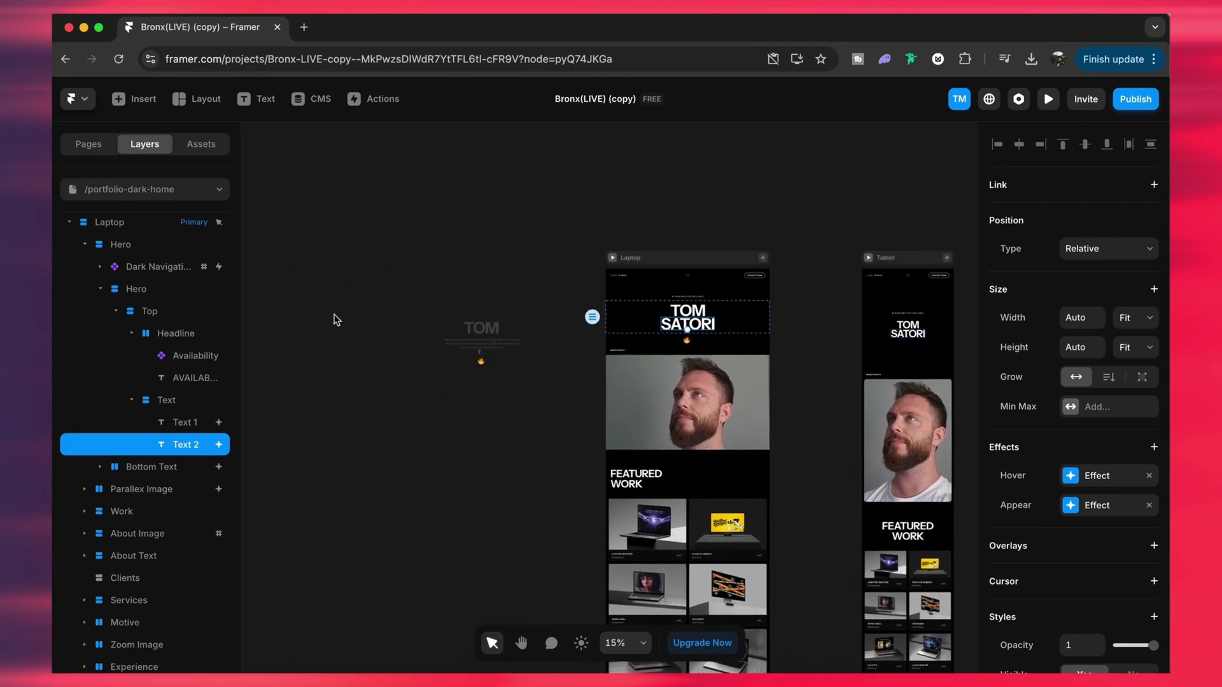
scroll(636, 324, right, 3)
scroll(553, 323, down, 1)
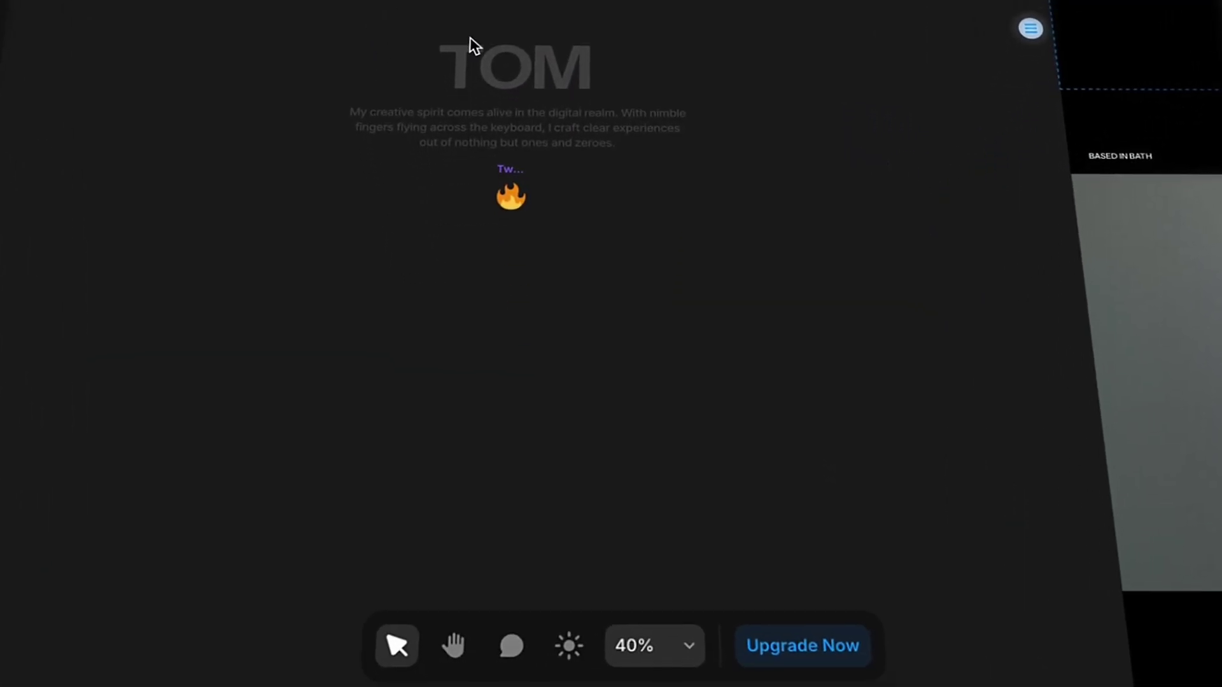
click(530, 298)
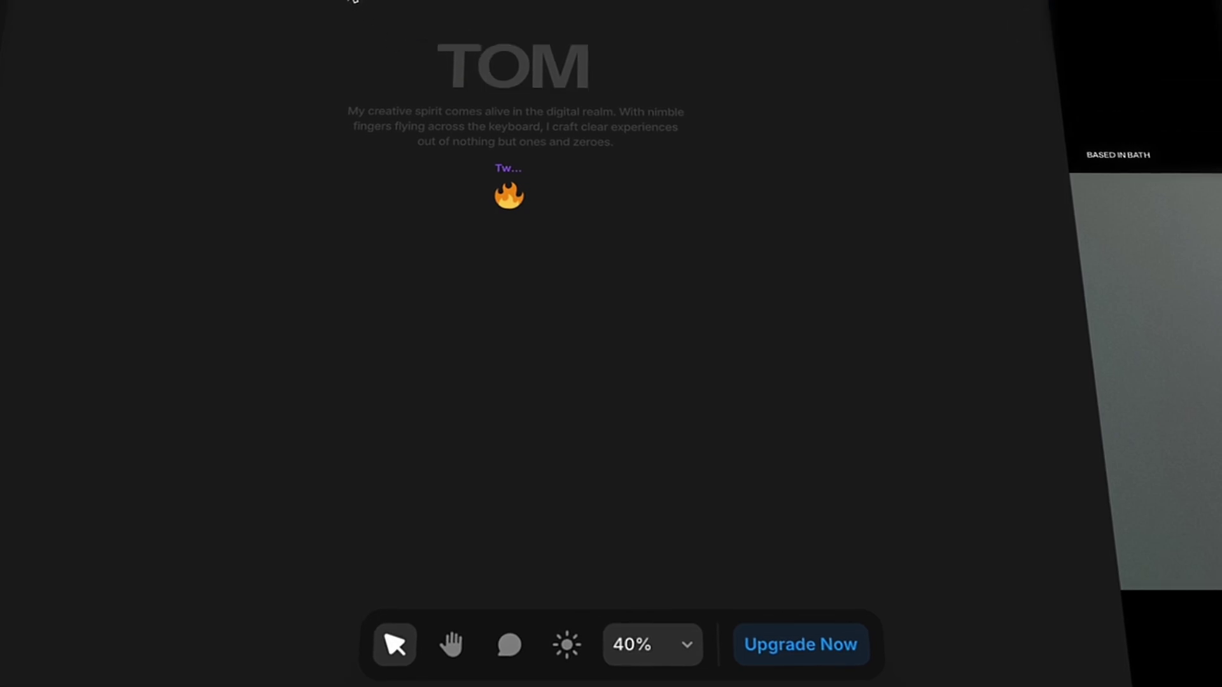
drag(322, 3, 674, 210)
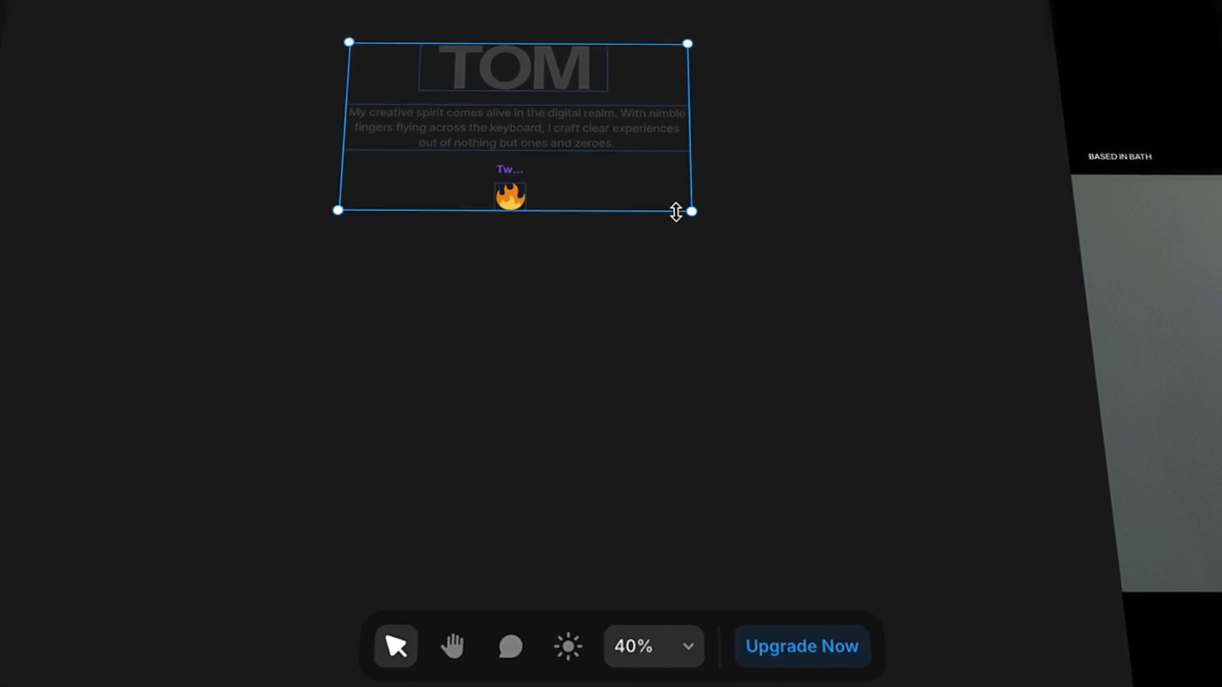
right_click(589, 143)
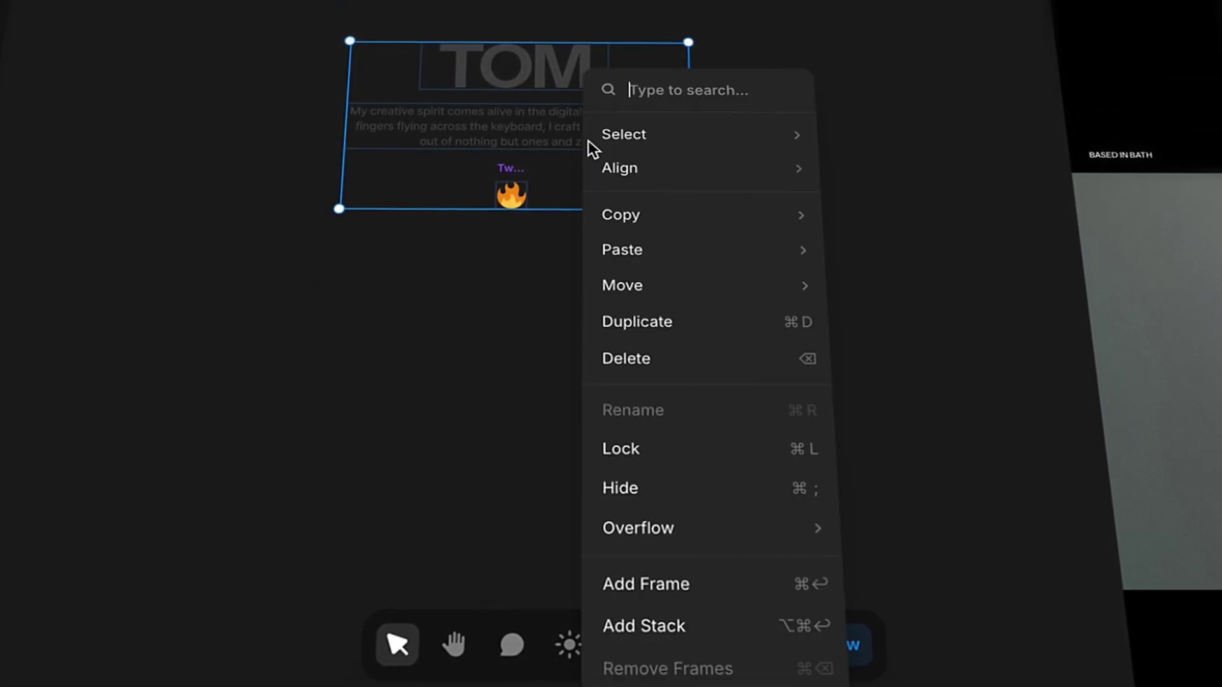
click(677, 632)
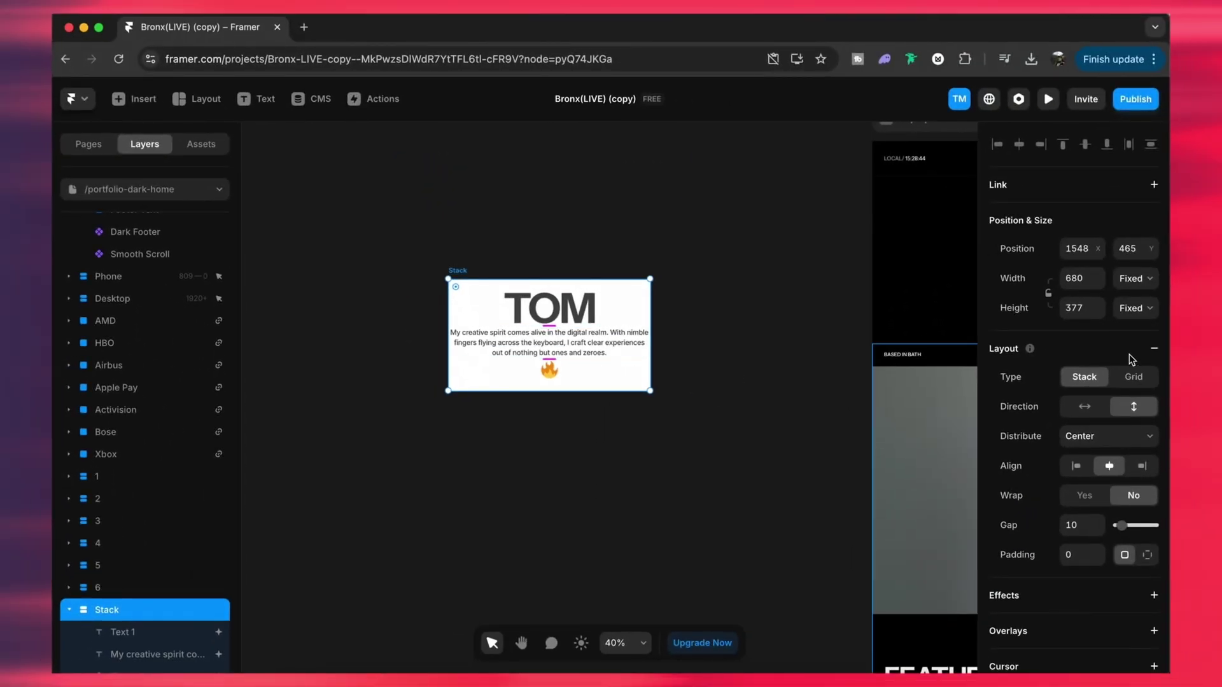
Set the new stack's width and height to Fit Content
click(1135, 278)
click(1131, 327)
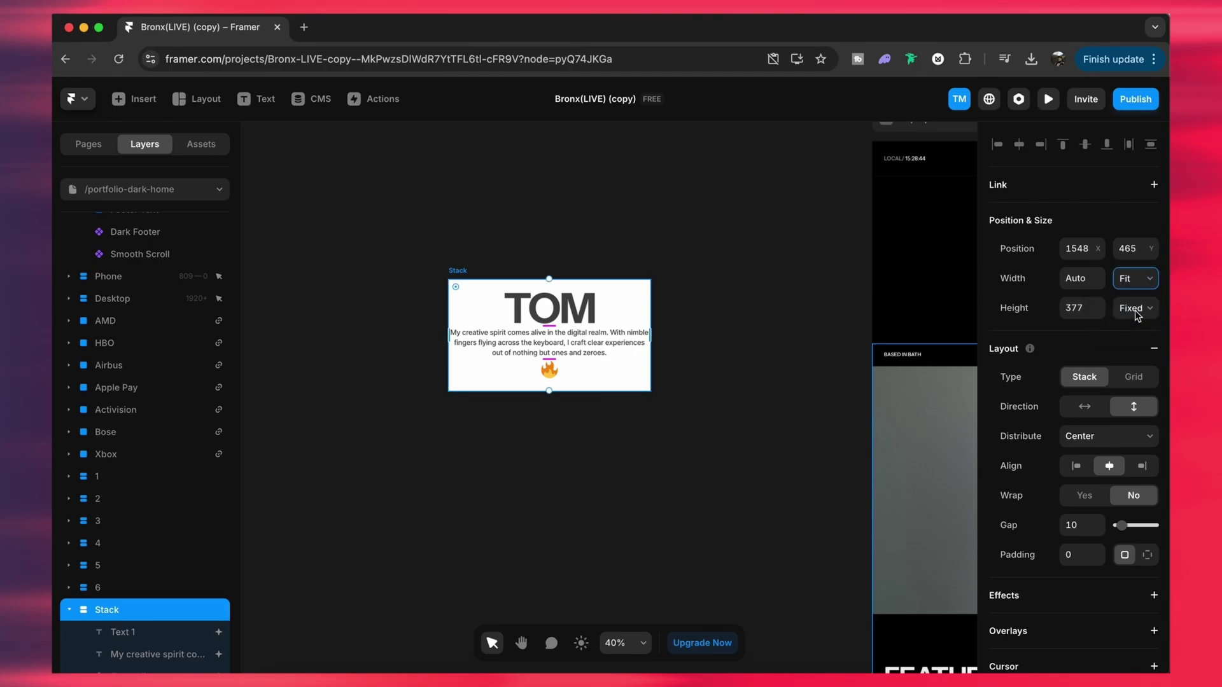
click(1136, 309)
click(1136, 360)
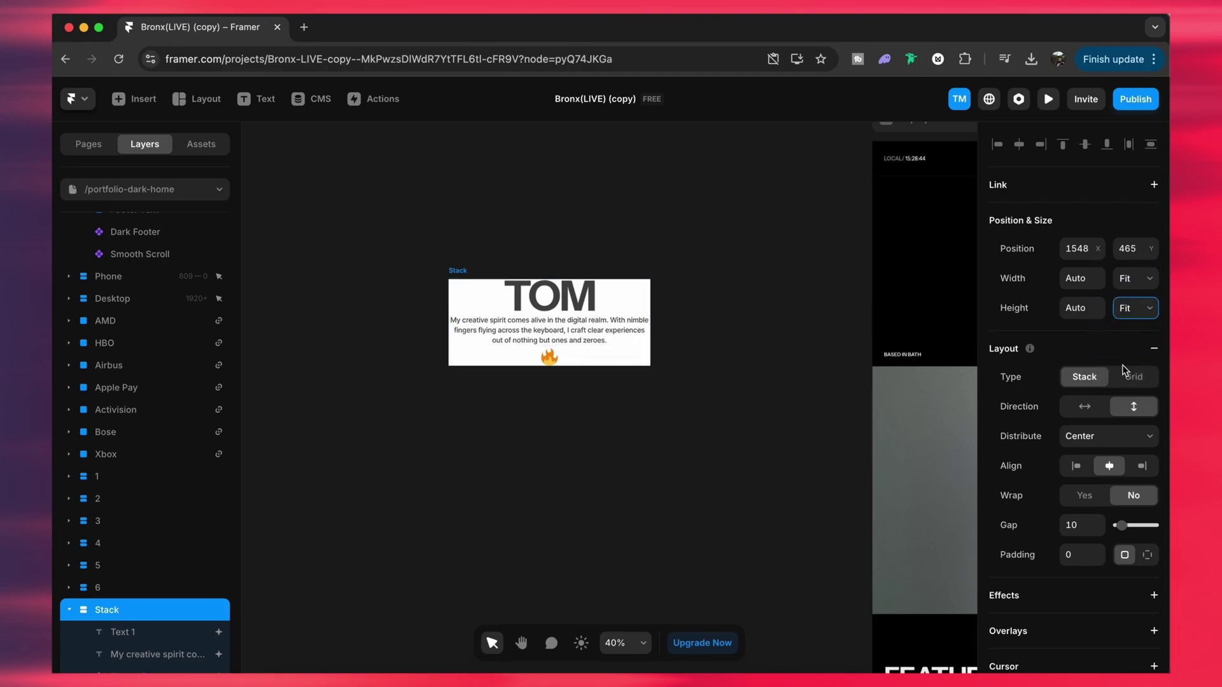
Increase the stack gap to 33 and switch padding to per-side values
scroll(1127, 374, down, 1)
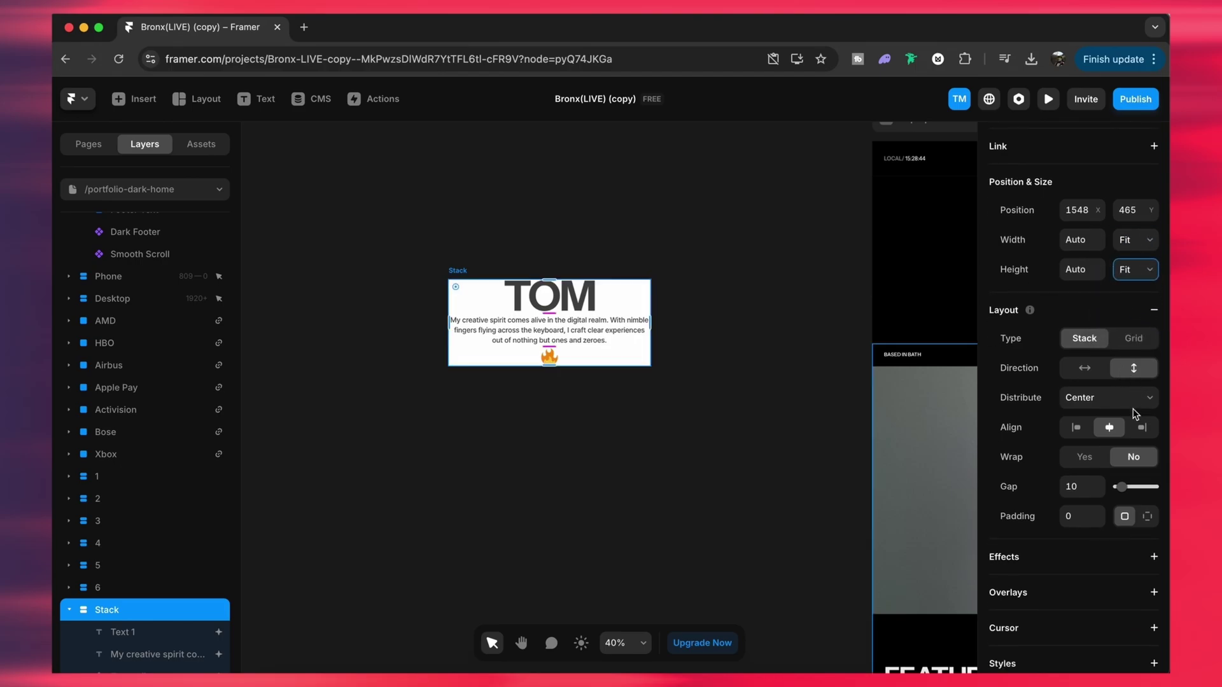
scroll(1125, 427, down, 2)
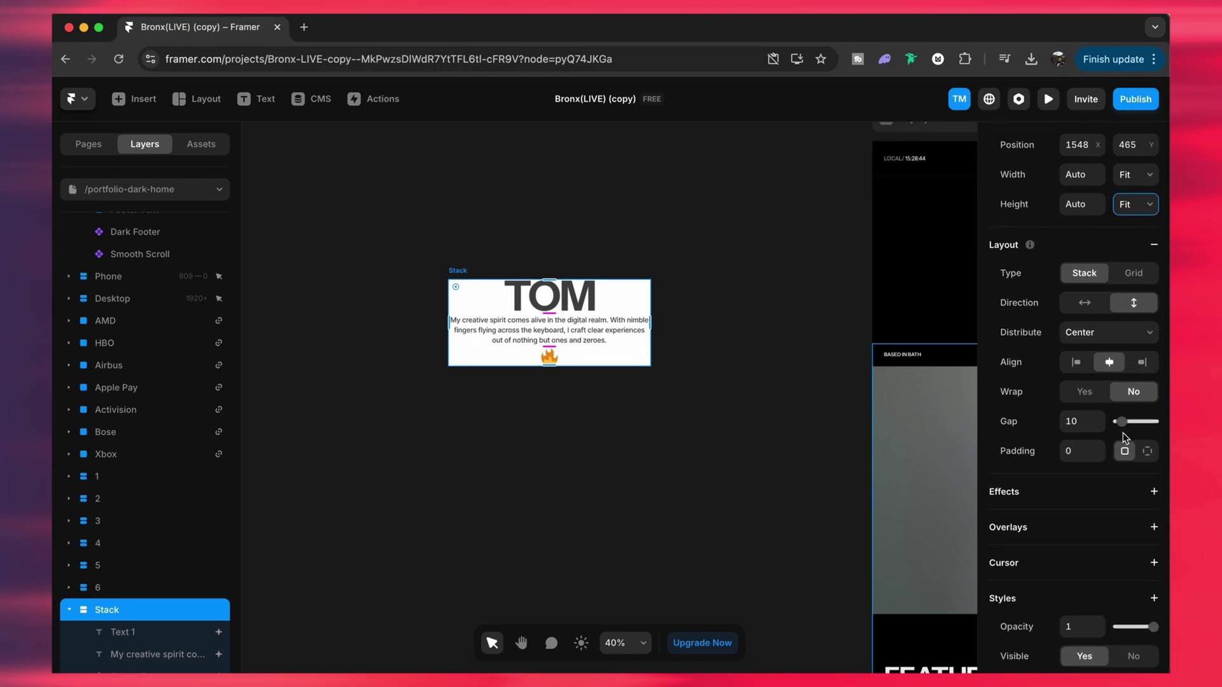
drag(1121, 422, 1120, 479)
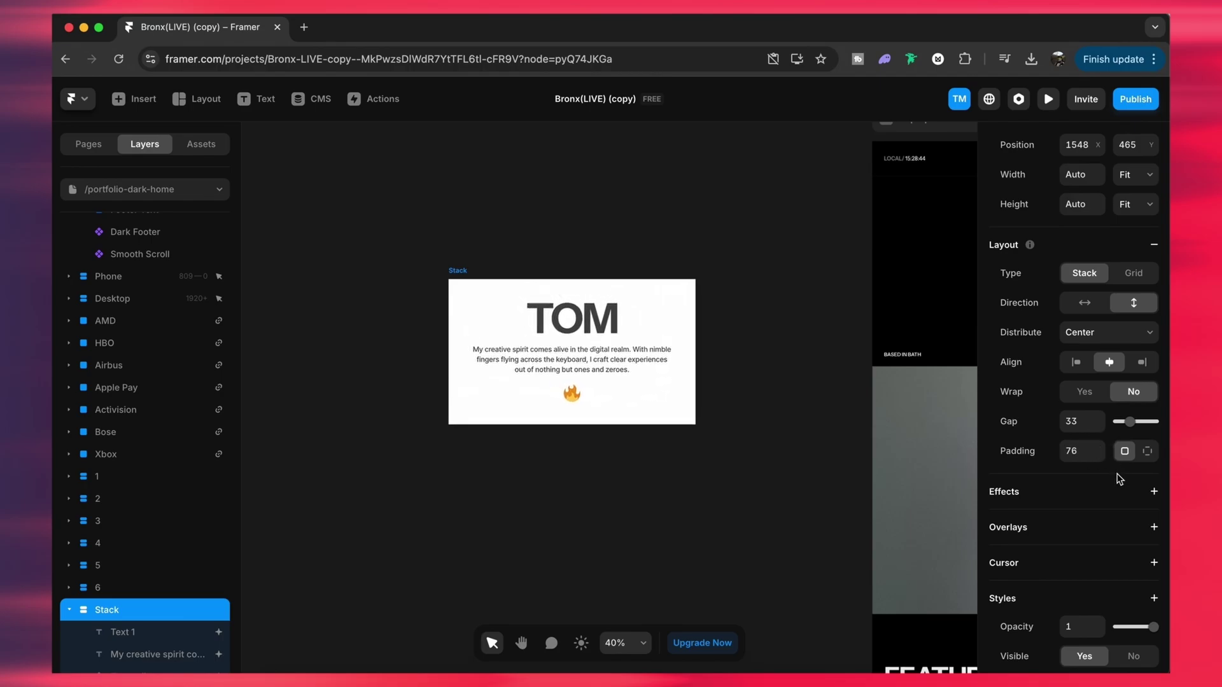
click(1147, 452)
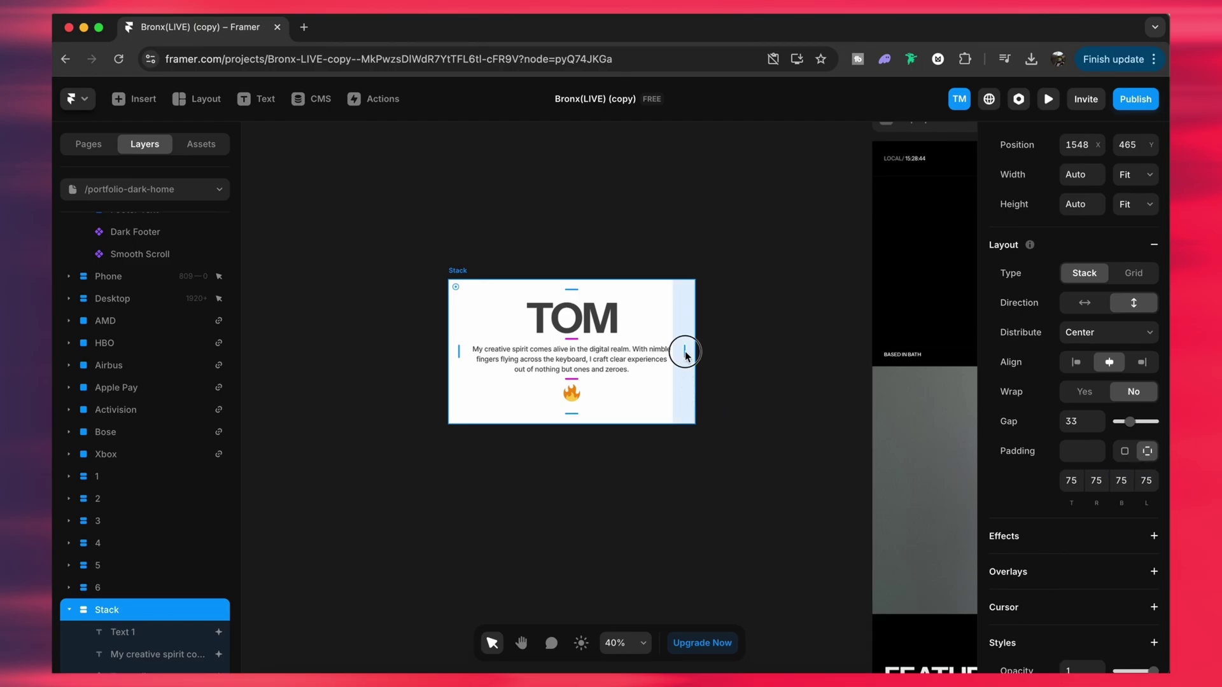
Widen the TOM stack's left and right padding to 147 and reposition it on the canvas
drag(685, 354, 713, 355)
click(655, 369)
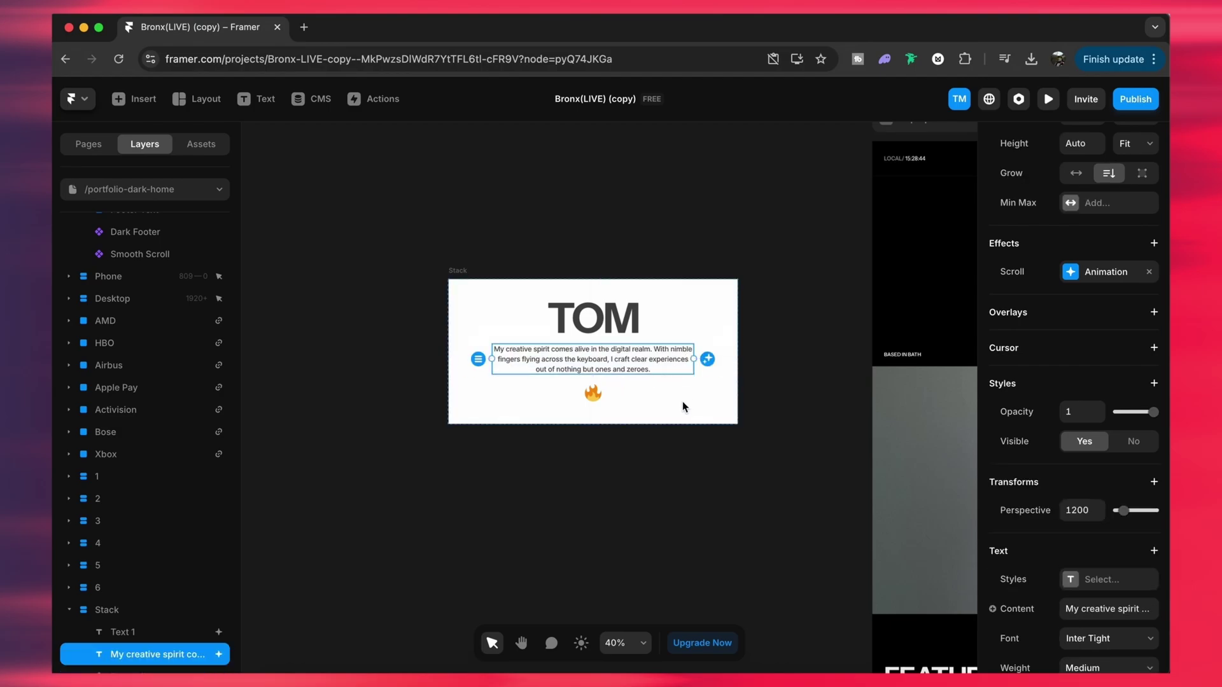
drag(715, 276, 681, 320)
Browse the stack's effects list without adding one, then scroll down to Styles
scroll(1088, 453, down, 5)
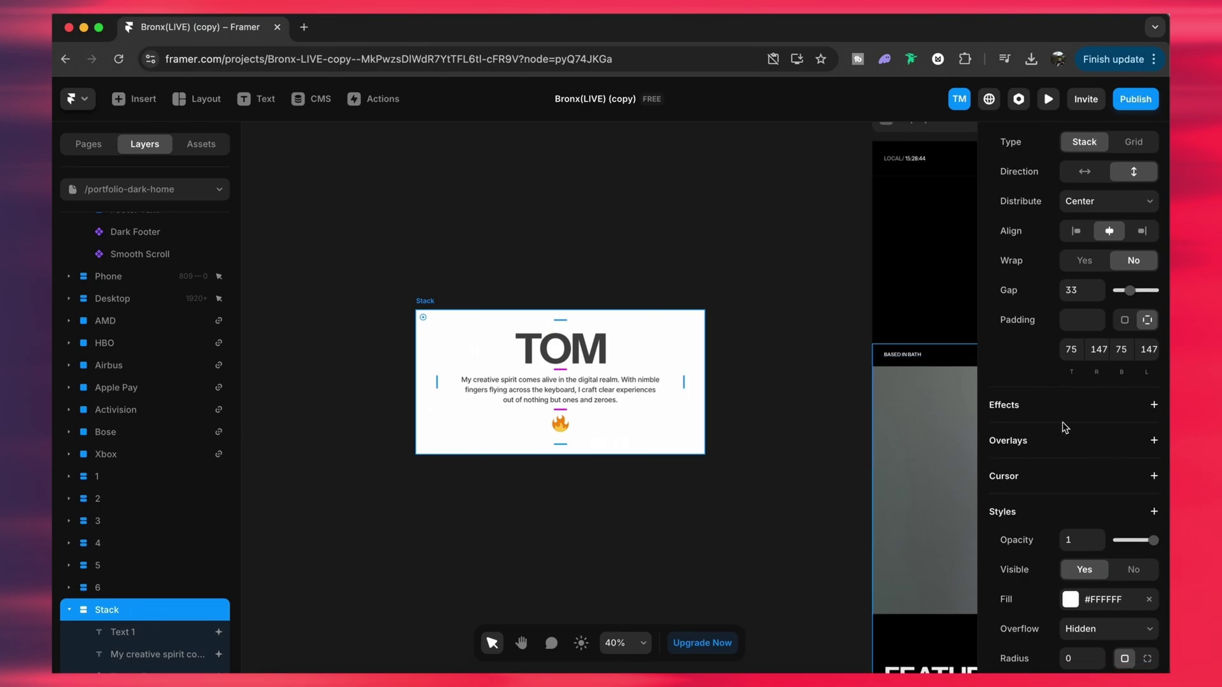
click(1154, 404)
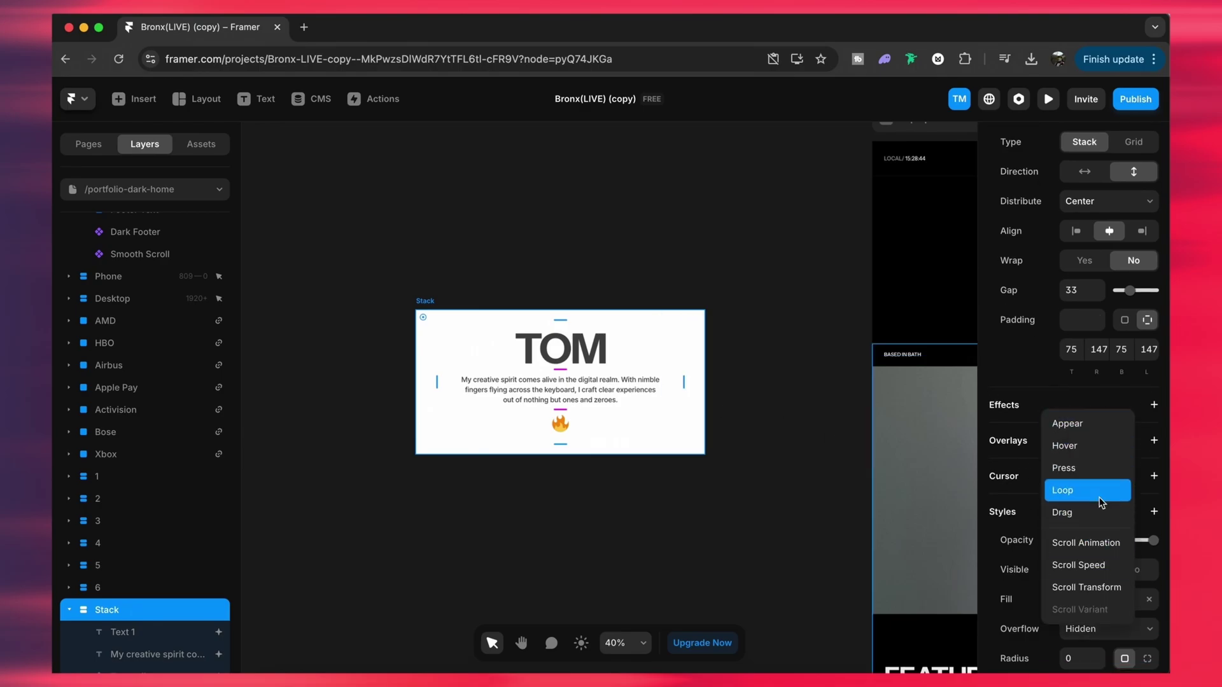
click(1025, 357)
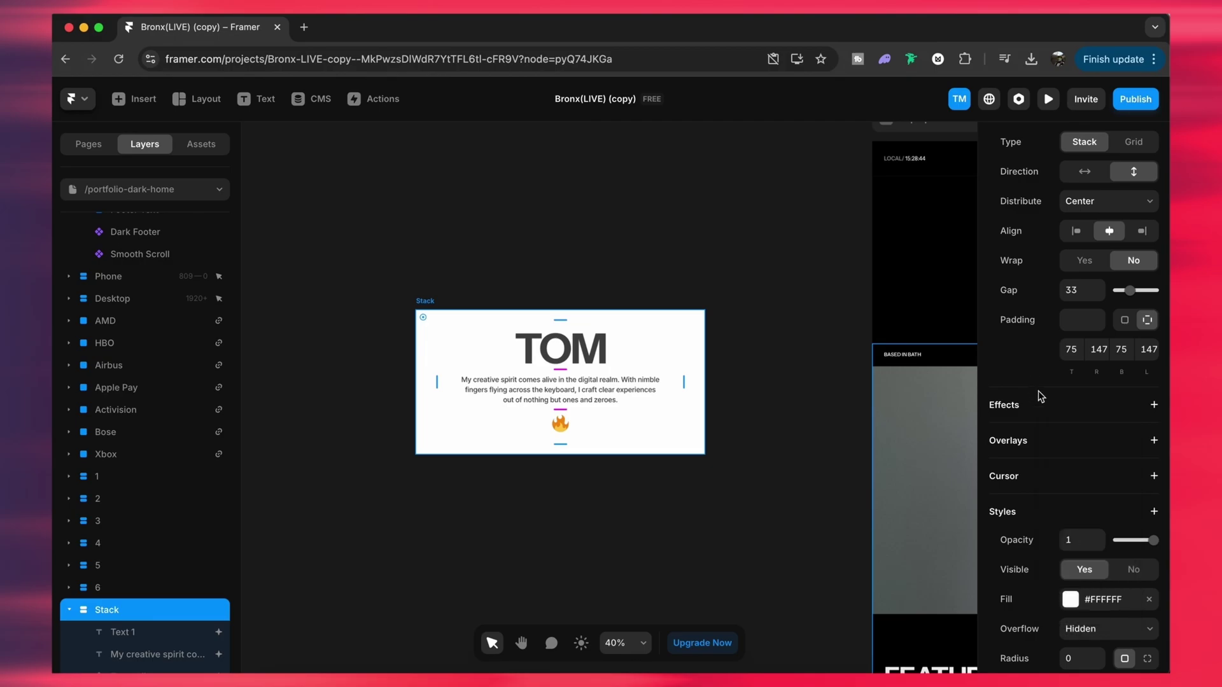
scroll(1039, 401, down, 3)
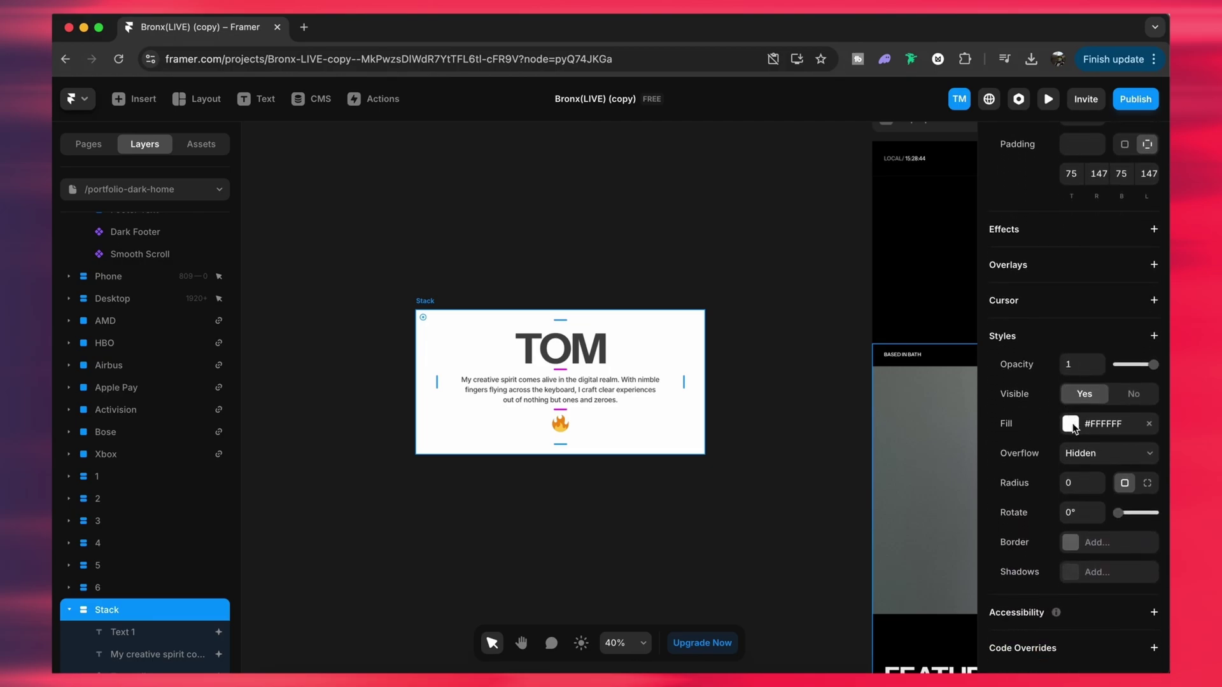
Fill the TOM hero stack with mint #B8FFE5 and round its corners to radius 7
click(1071, 423)
drag(846, 488, 815, 425)
drag(836, 523, 842, 525)
drag(867, 472, 832, 420)
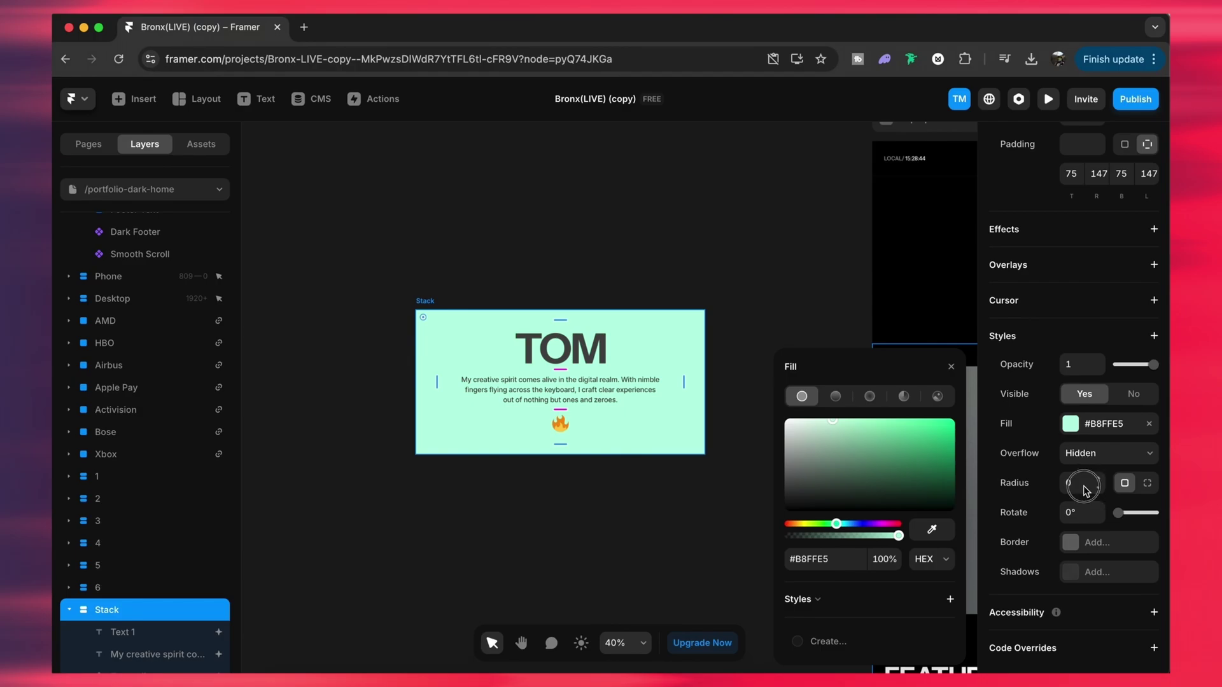
drag(1086, 490, 1096, 484)
key(Escape)
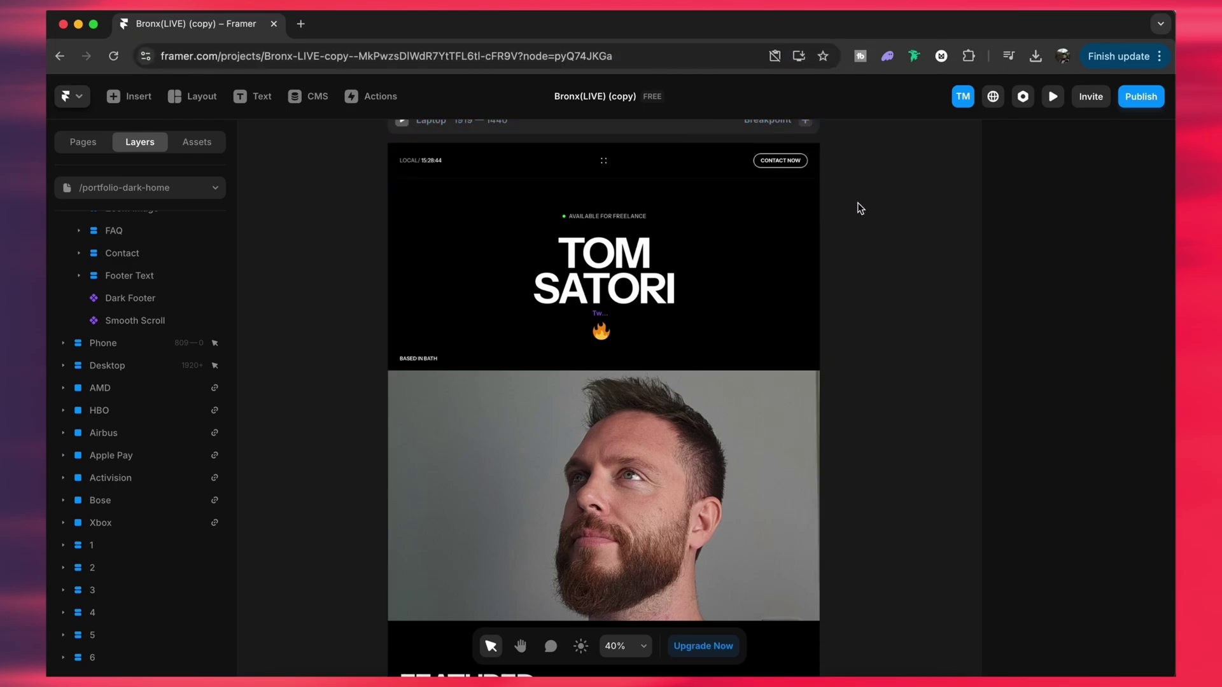
Navigate to framer.com/templates and confirm leaving the Framer editor
click(445, 56)
drag(647, 56, 254, 56)
text(templates)
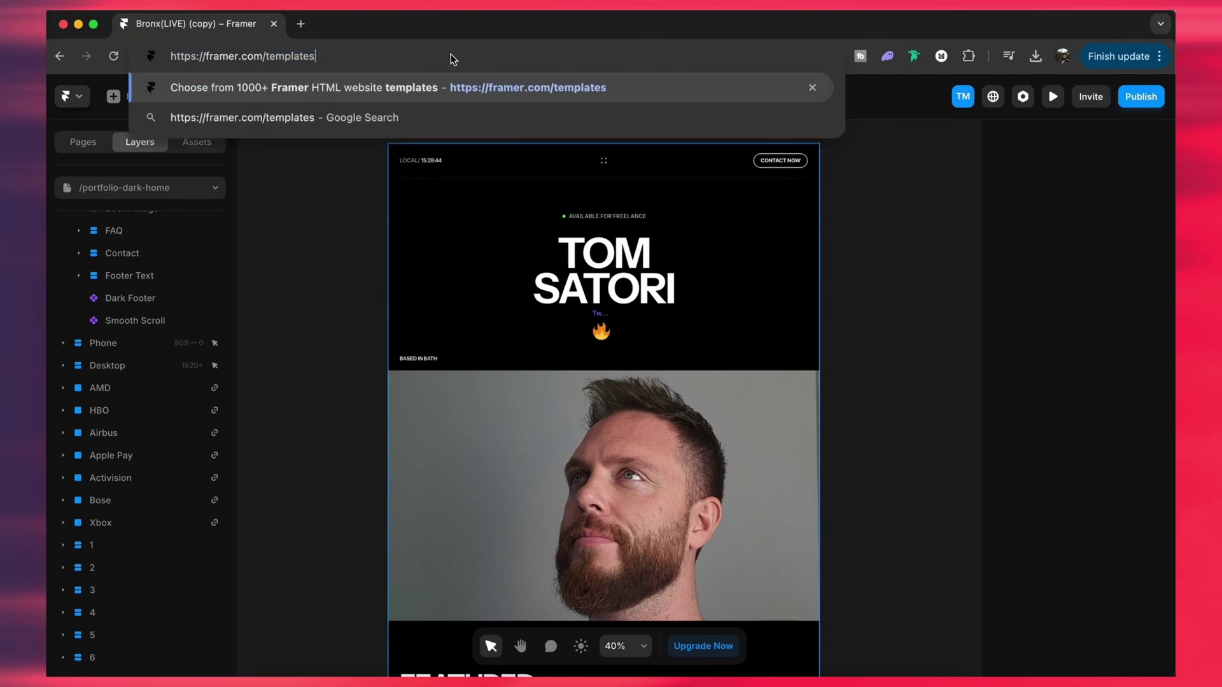
key(Return)
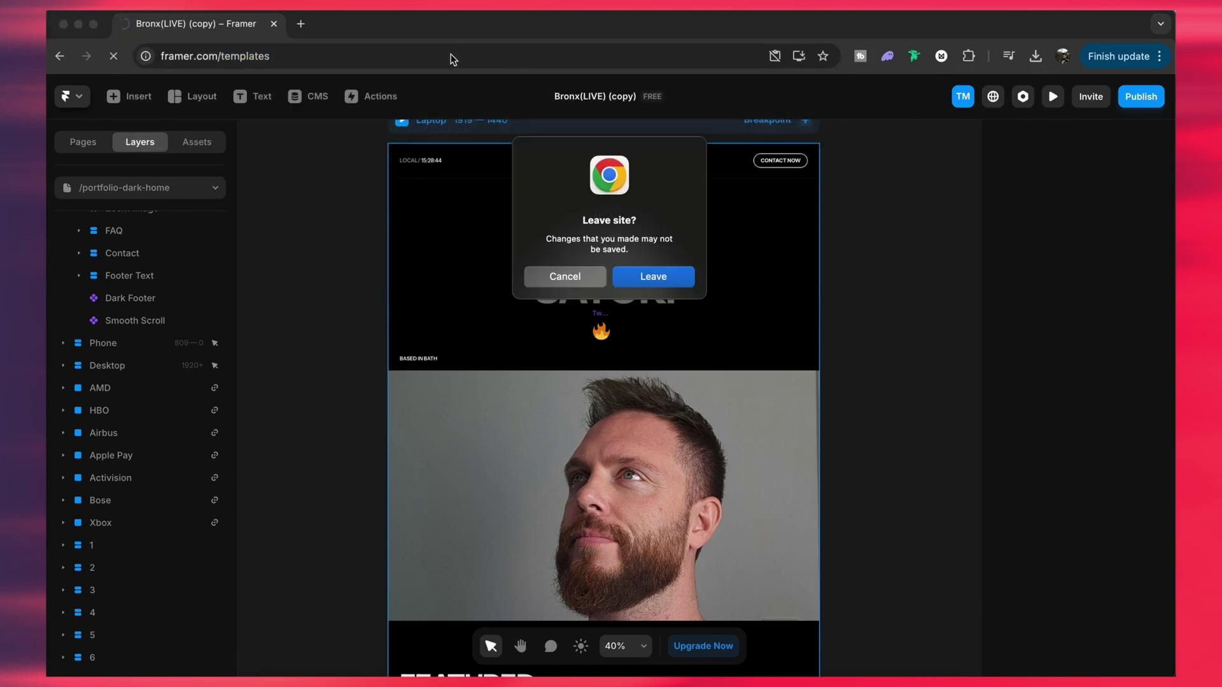
key(Return)
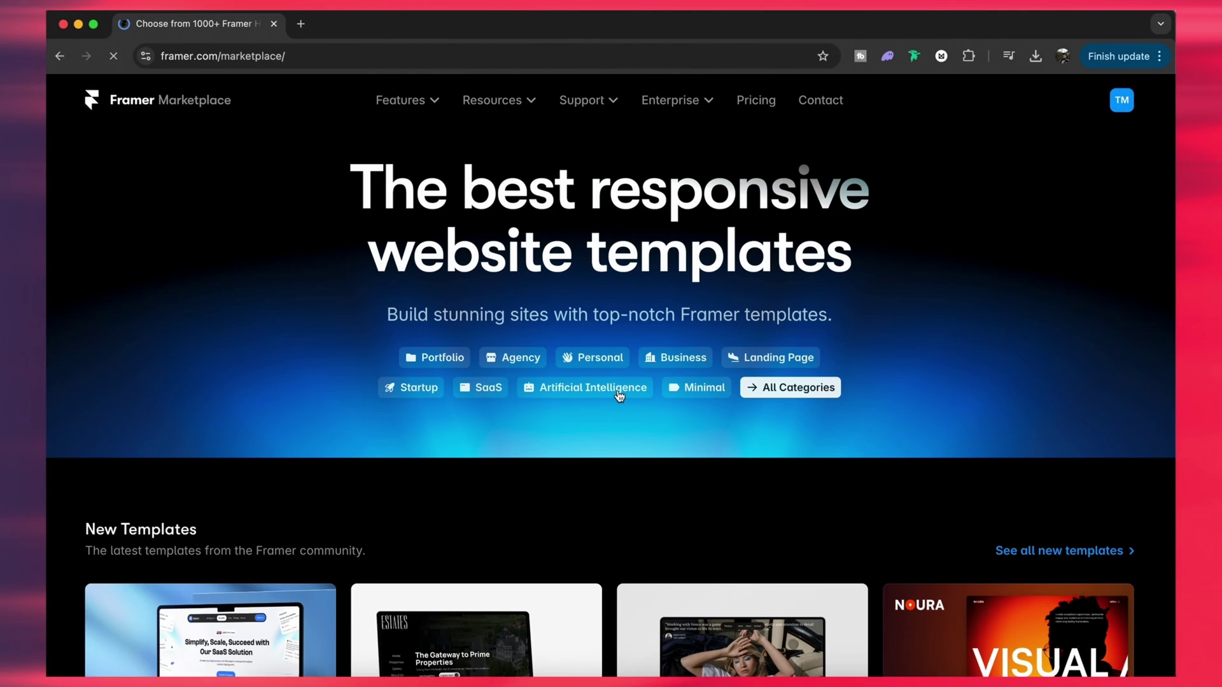
Filter the Browse all Templates catalogue to Free, sorted by Popular
scroll(615, 396, down, 5)
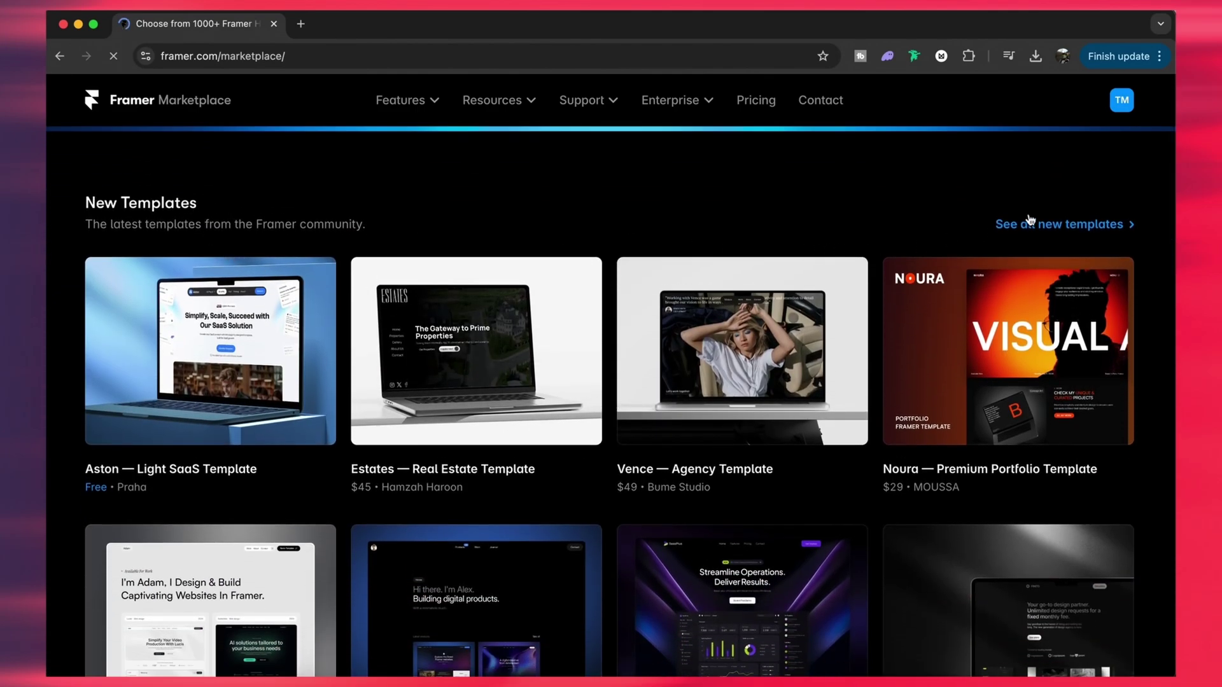
scroll(444, 385, down, 2)
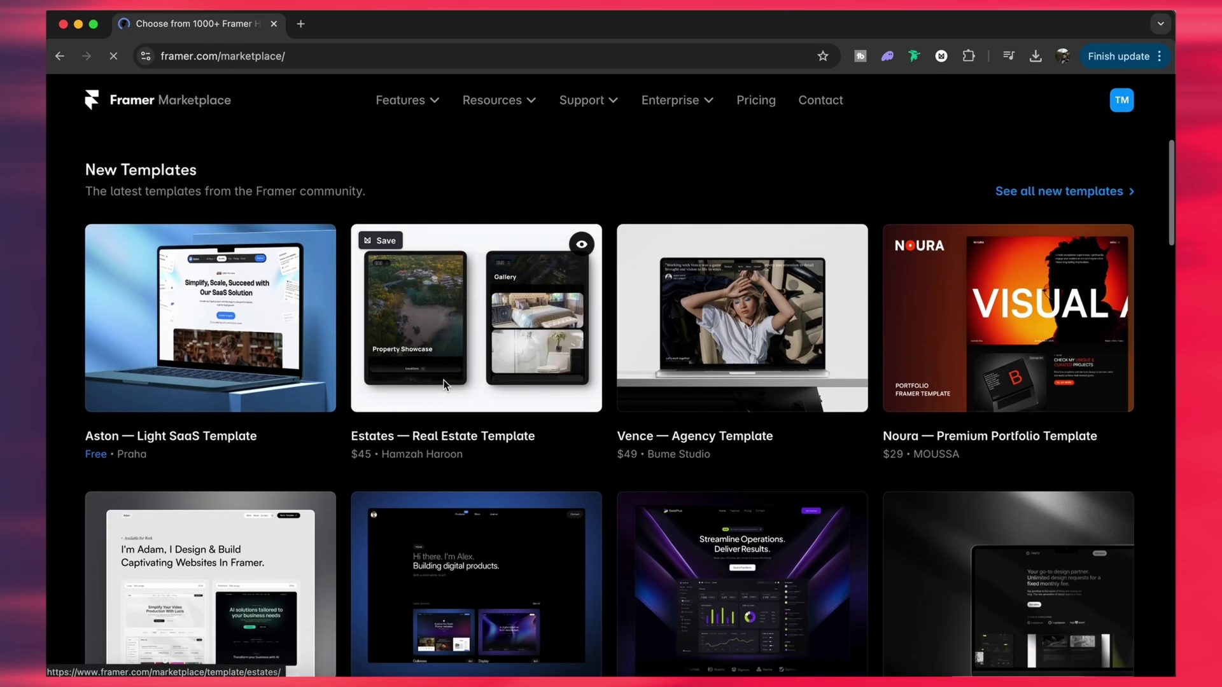
scroll(444, 384, down, 12)
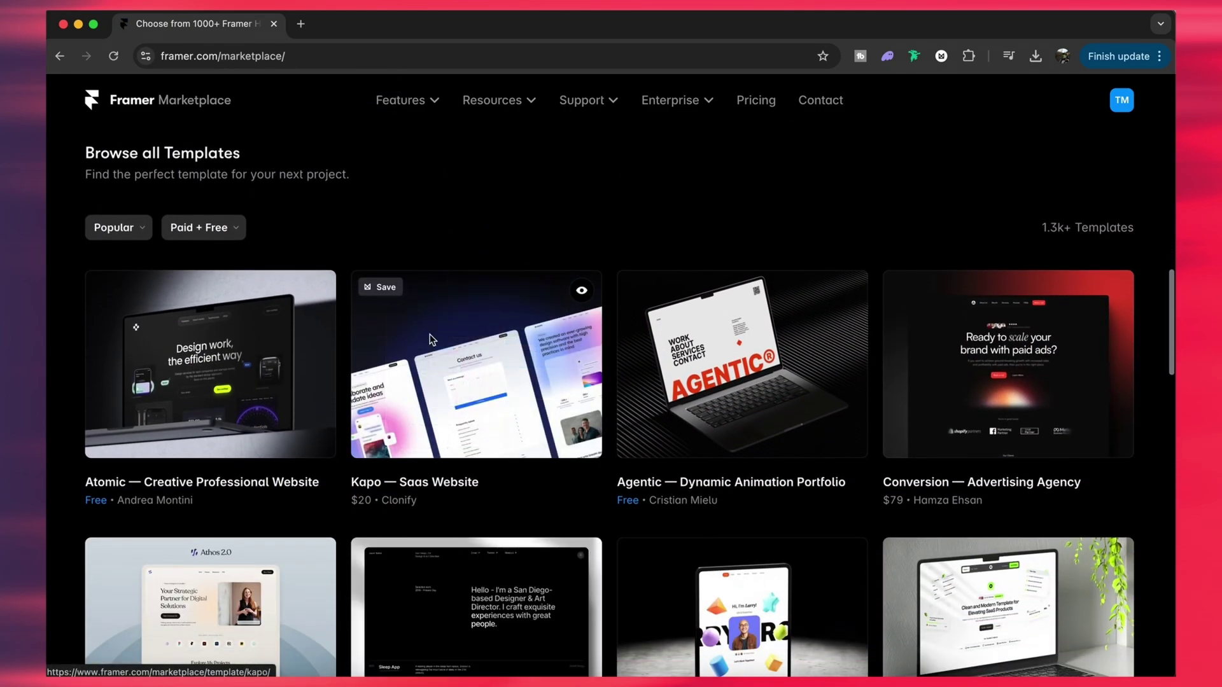
click(213, 228)
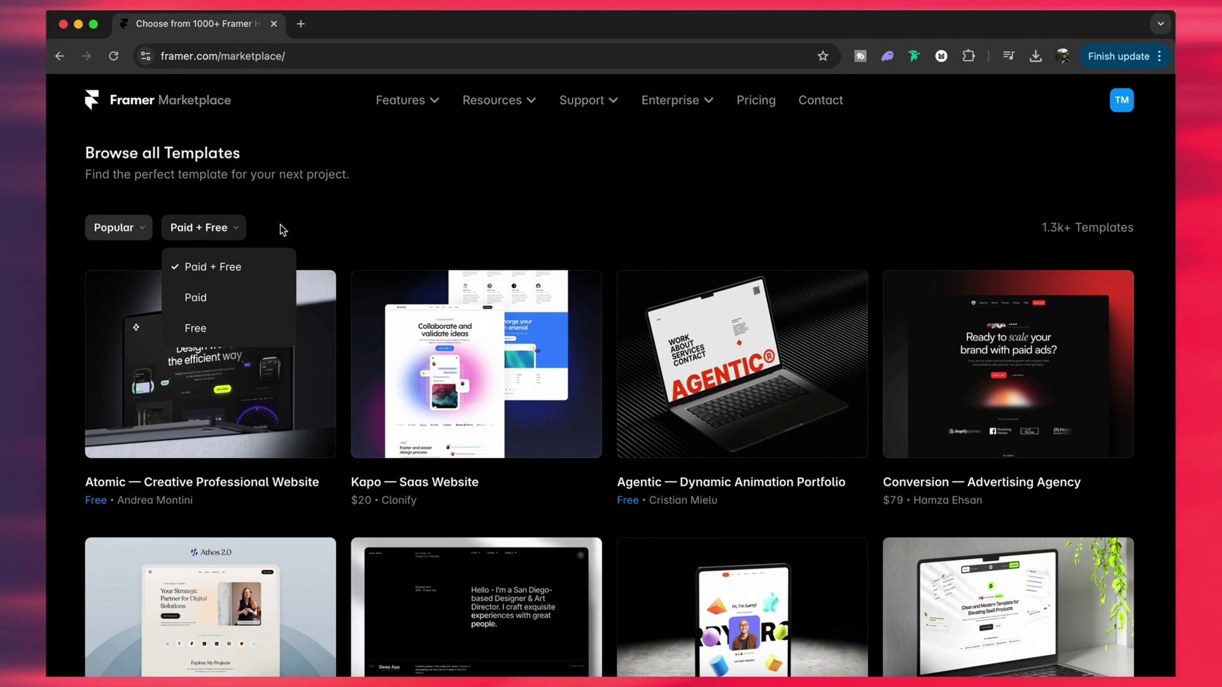
click(215, 336)
click(114, 227)
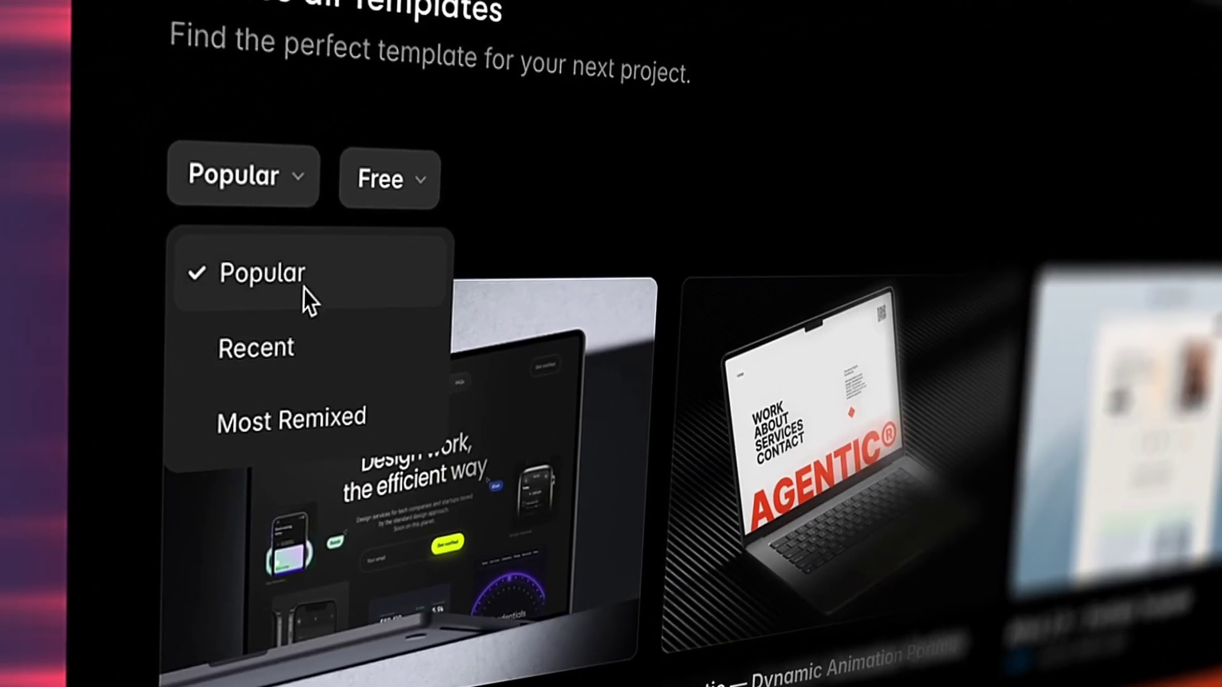
click(481, 244)
Open the Artistry template's page from the free results
scroll(355, 347, down, 9)
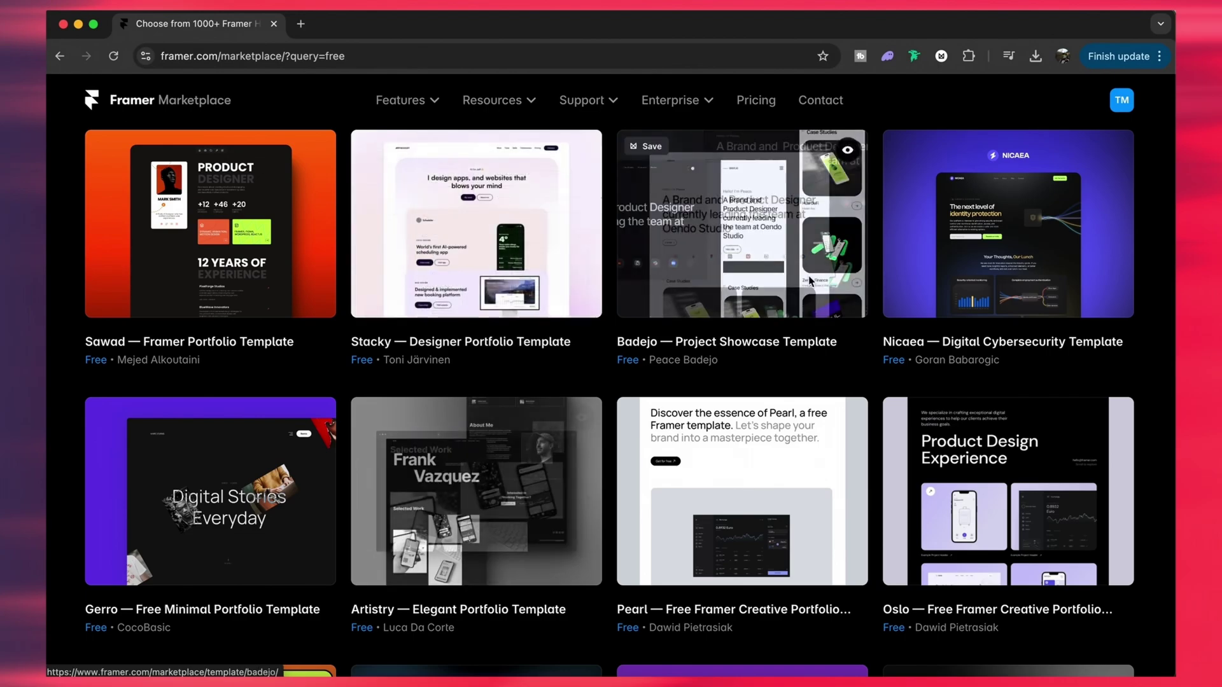
scroll(878, 380, down, 4)
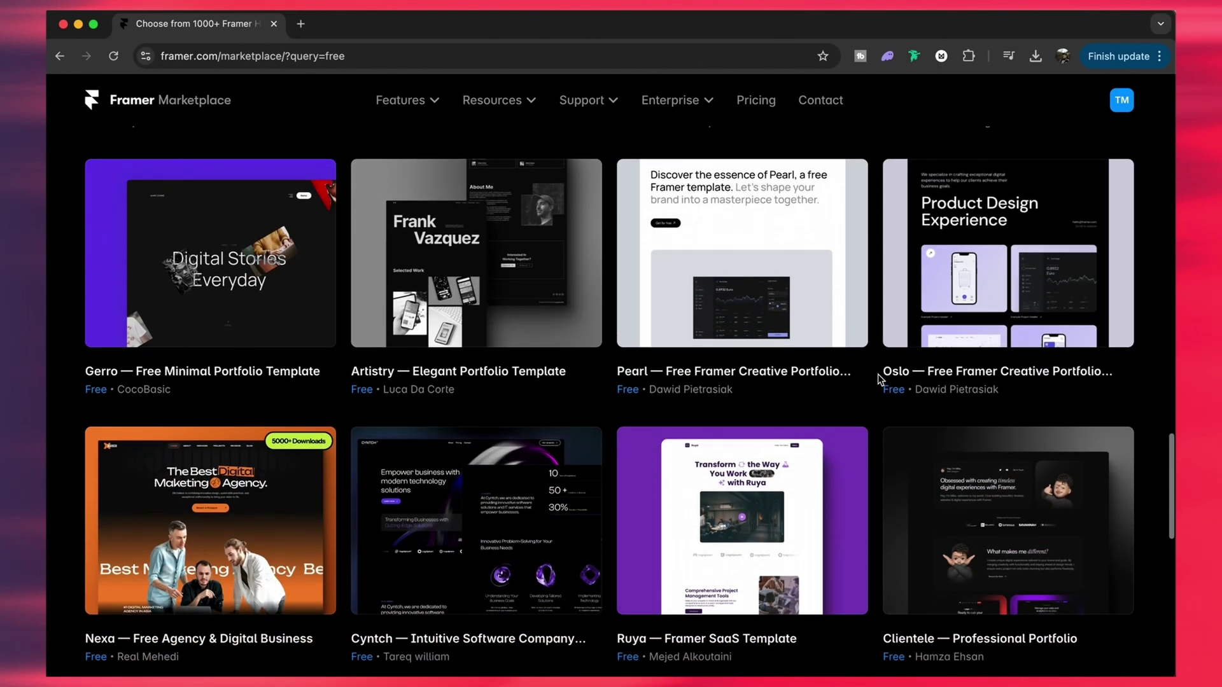
scroll(878, 378, down, 3)
scroll(879, 379, up, 2)
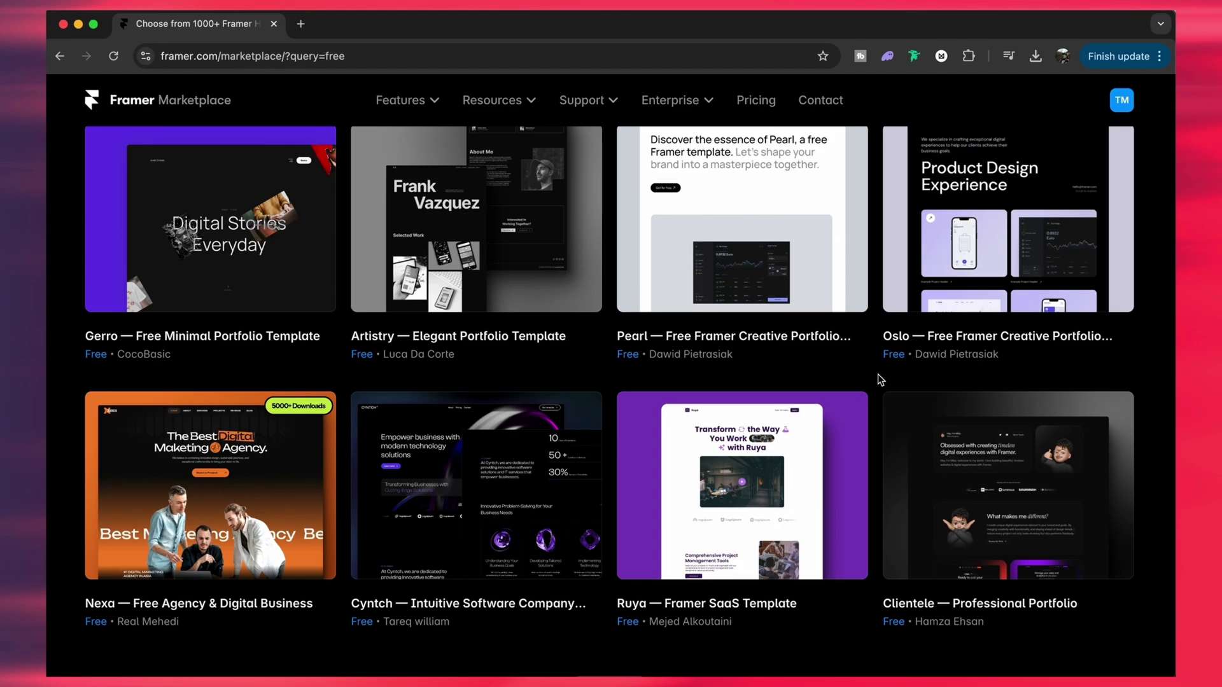
scroll(879, 380, up, 1)
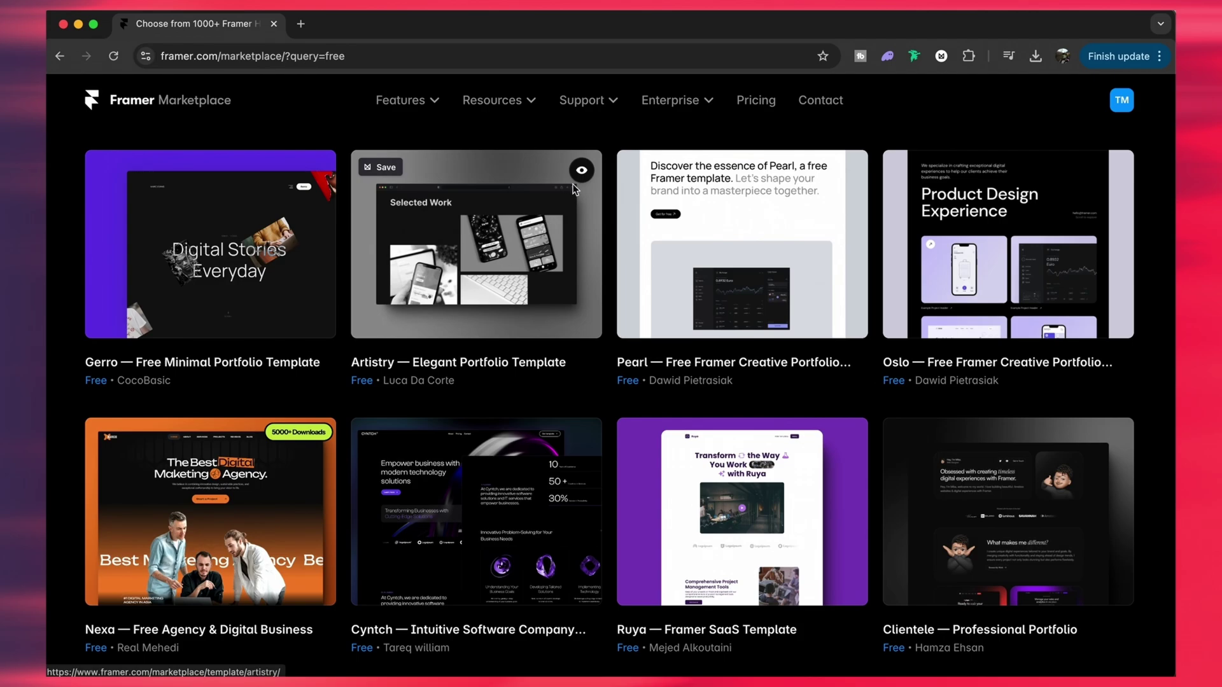
click(527, 239)
Browse through the Artistry template's preview images
scroll(676, 378, down, 4)
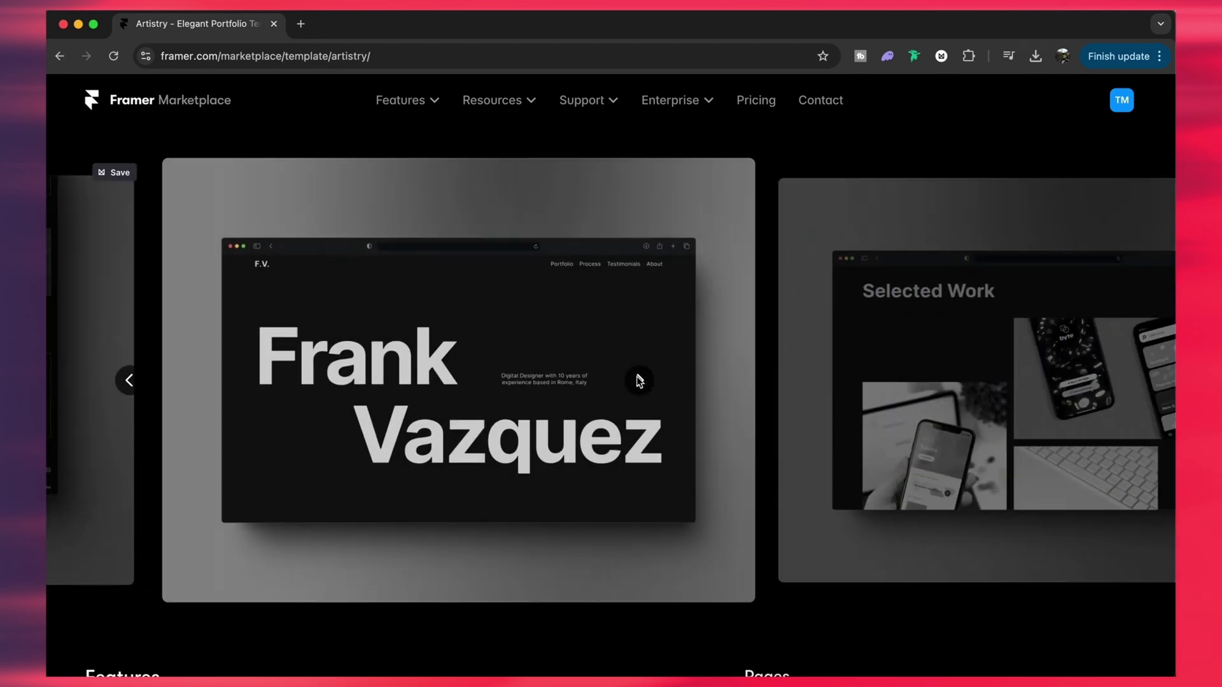
click(642, 381)
click(641, 381)
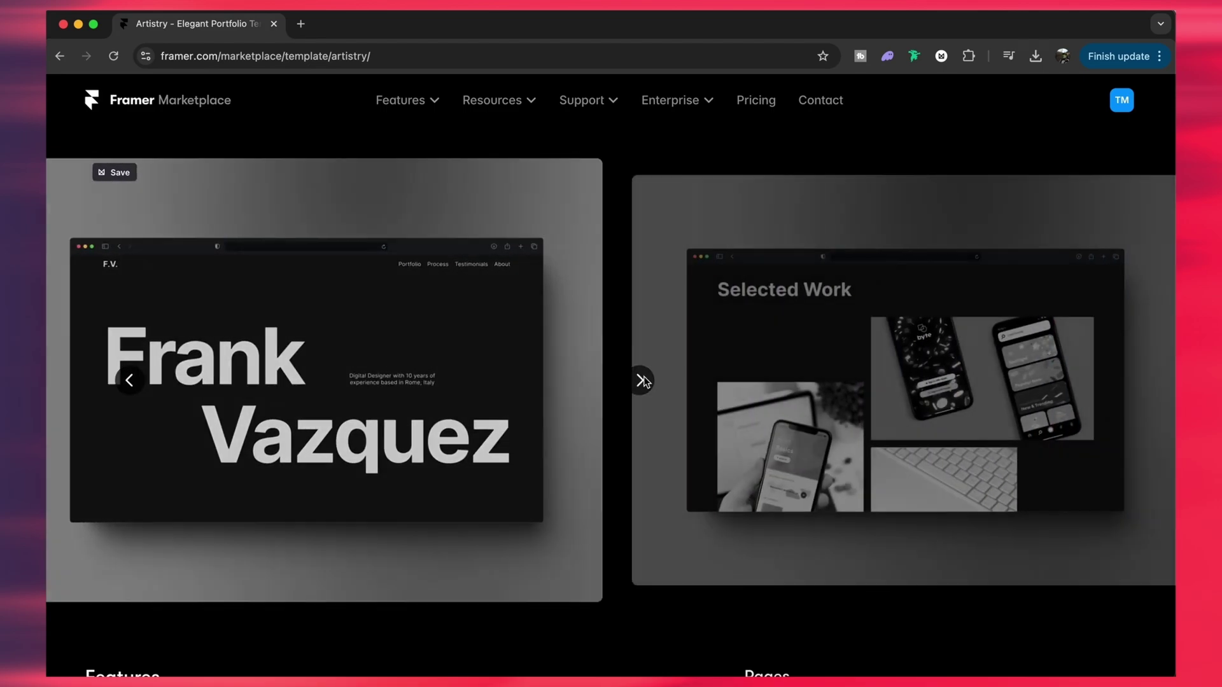
click(642, 381)
Use Artistry for free and copy the project into my account
scroll(644, 381, up, 3)
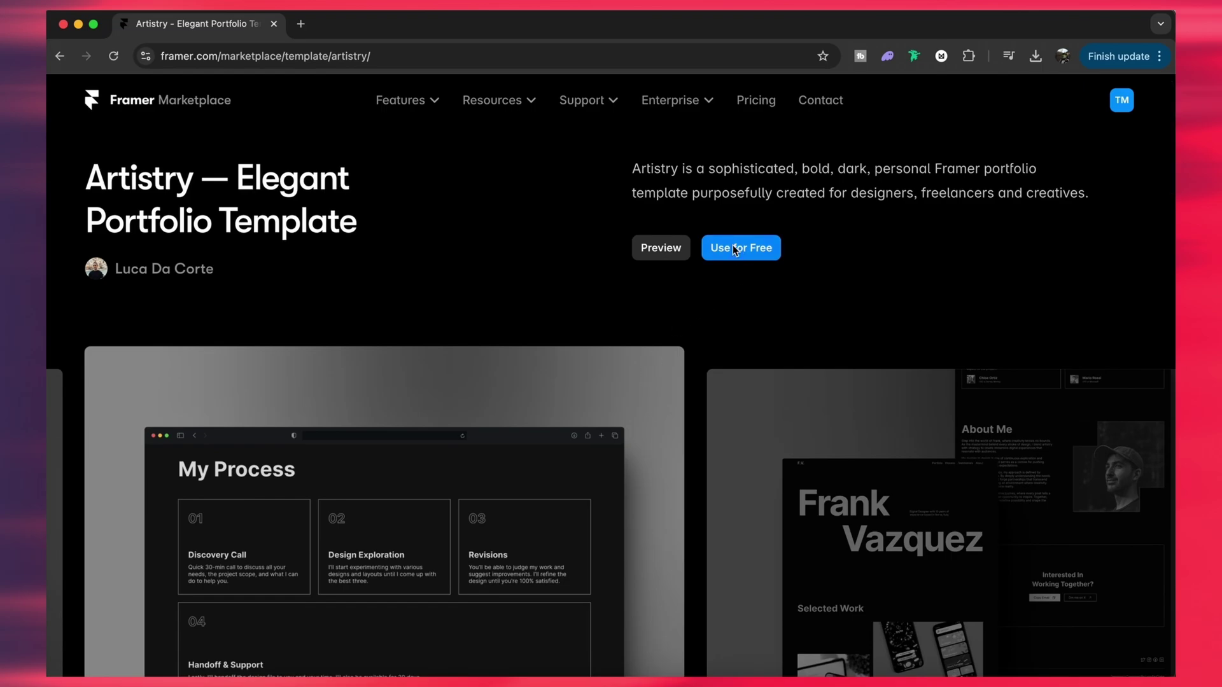
click(753, 247)
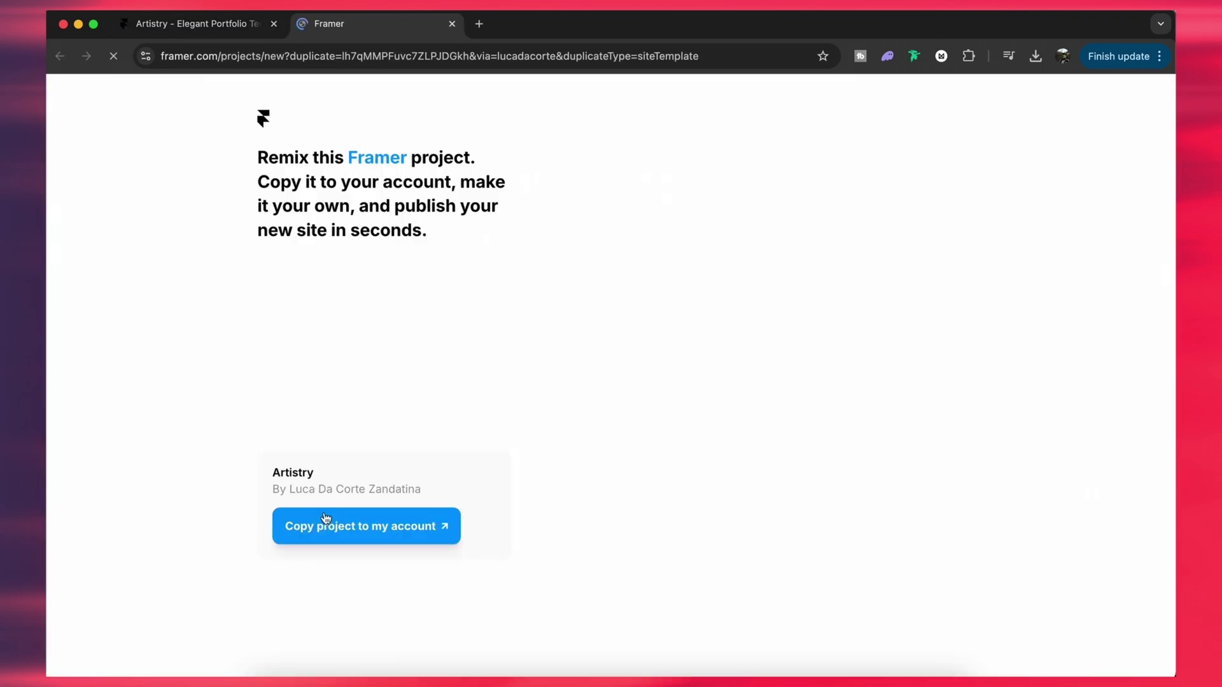
click(316, 531)
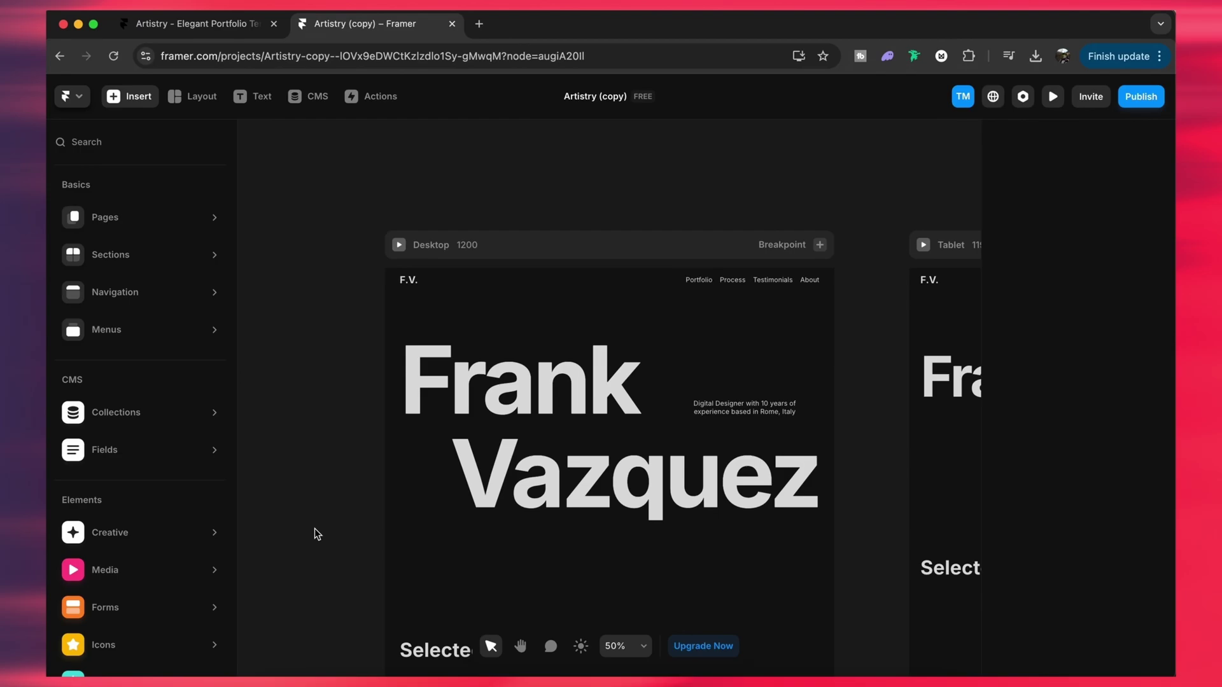
Zoom out the Artistry canvas and select the Desktop breakpoint frame
scroll(680, 303, right, 5)
scroll(679, 303, down, 1)
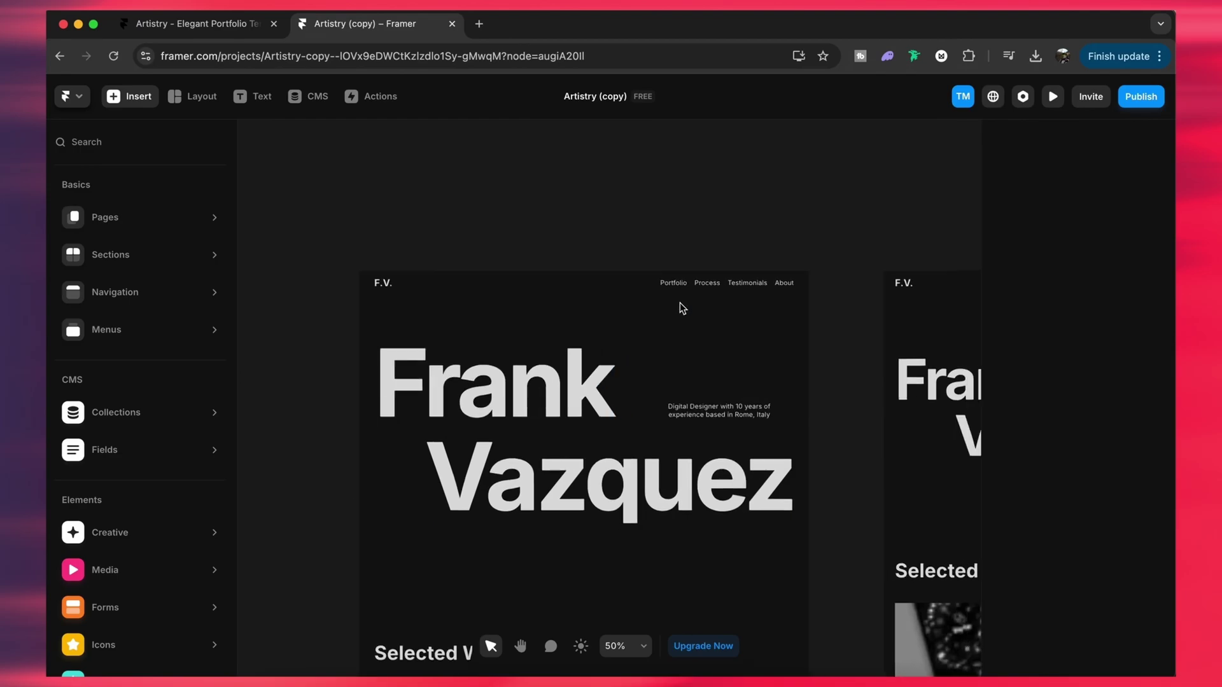
scroll(680, 303, down, 10)
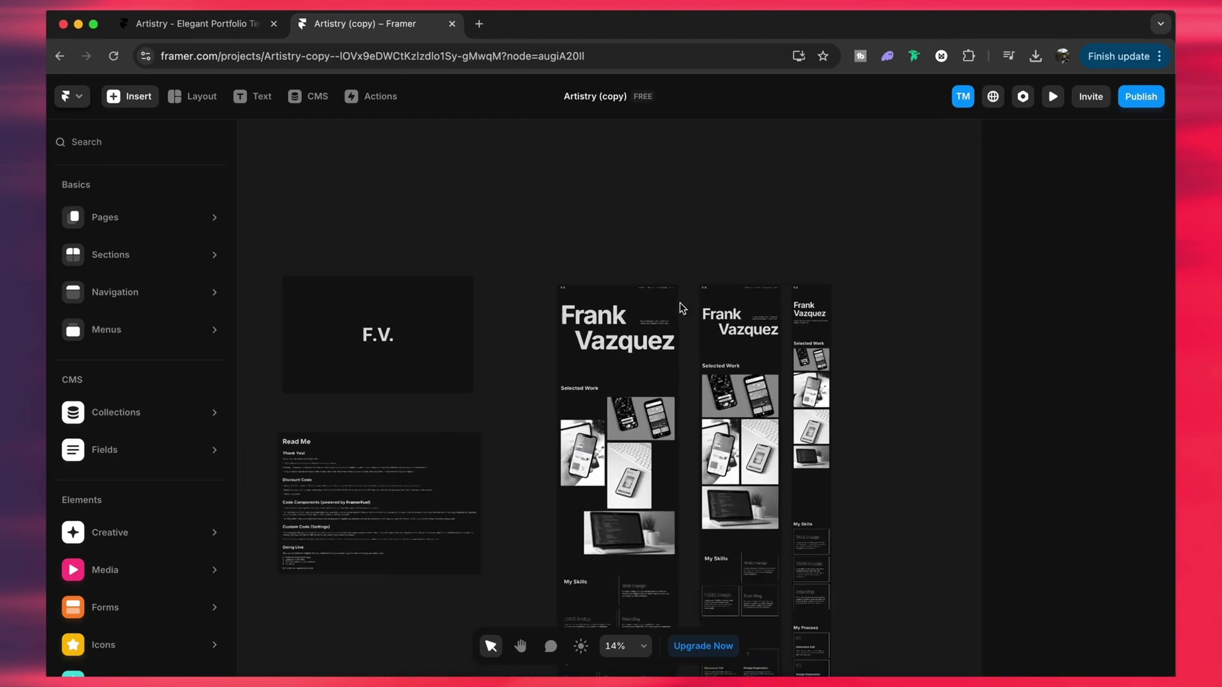
scroll(680, 308, up, 4)
click(511, 221)
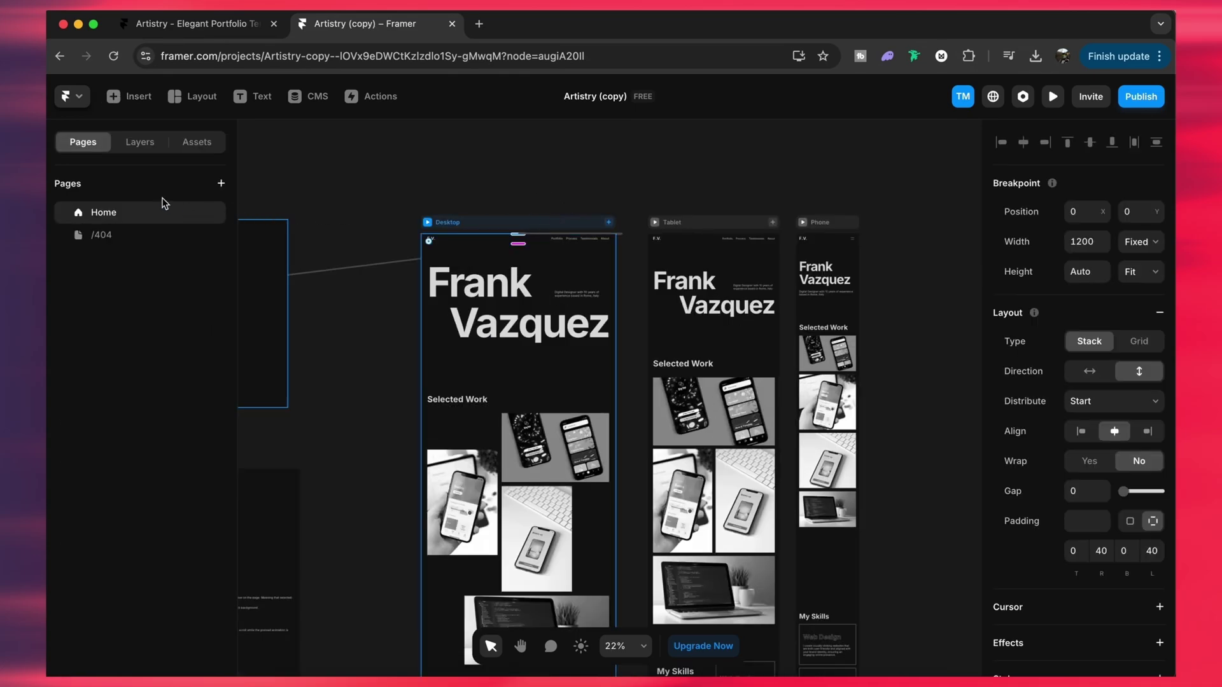
Show the layer tree with Tablet and its Main layer expanded
click(137, 141)
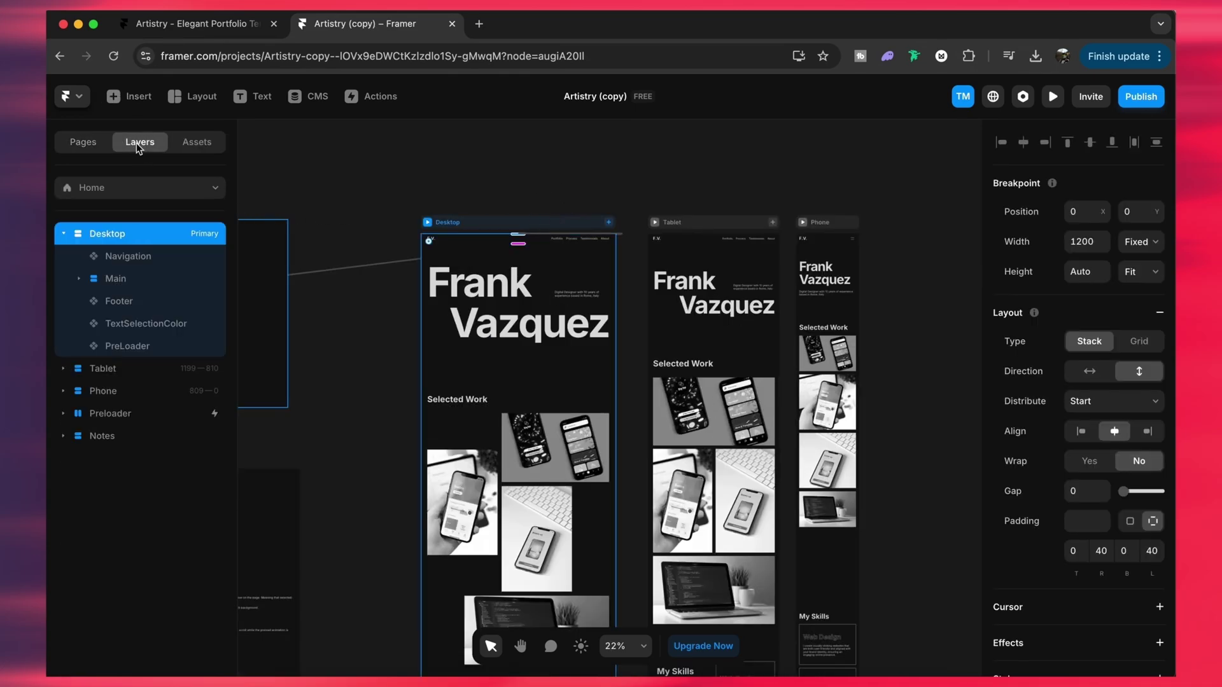
click(196, 143)
click(139, 142)
click(64, 368)
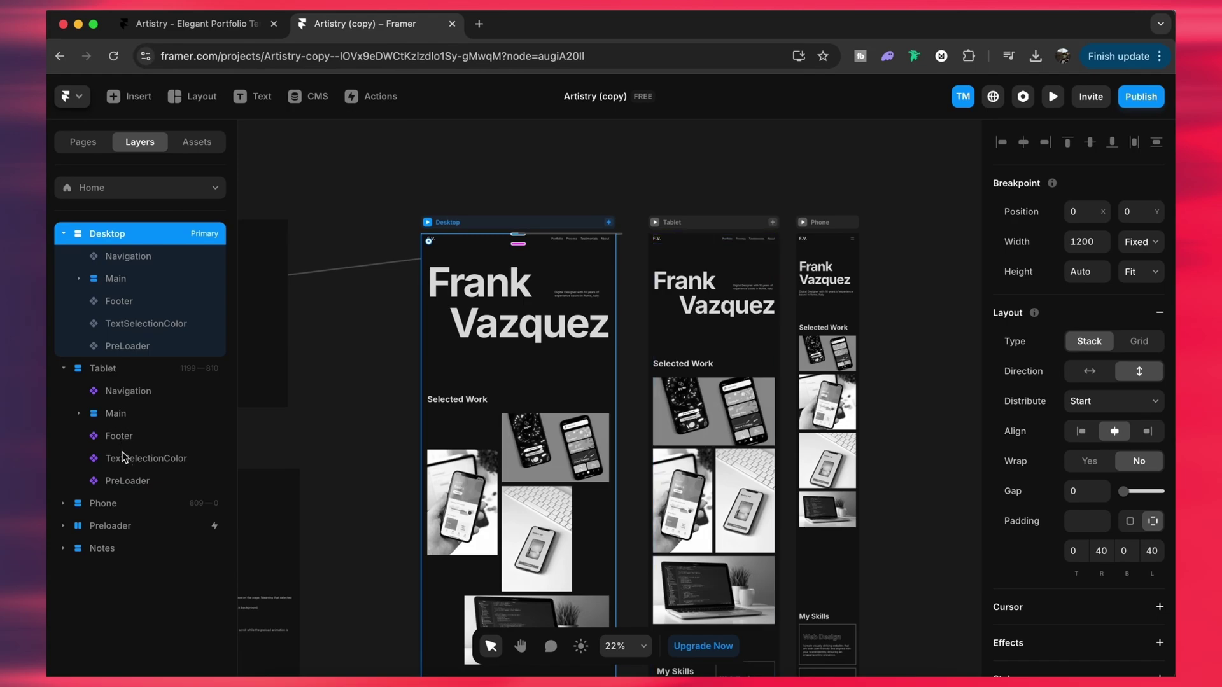
click(80, 414)
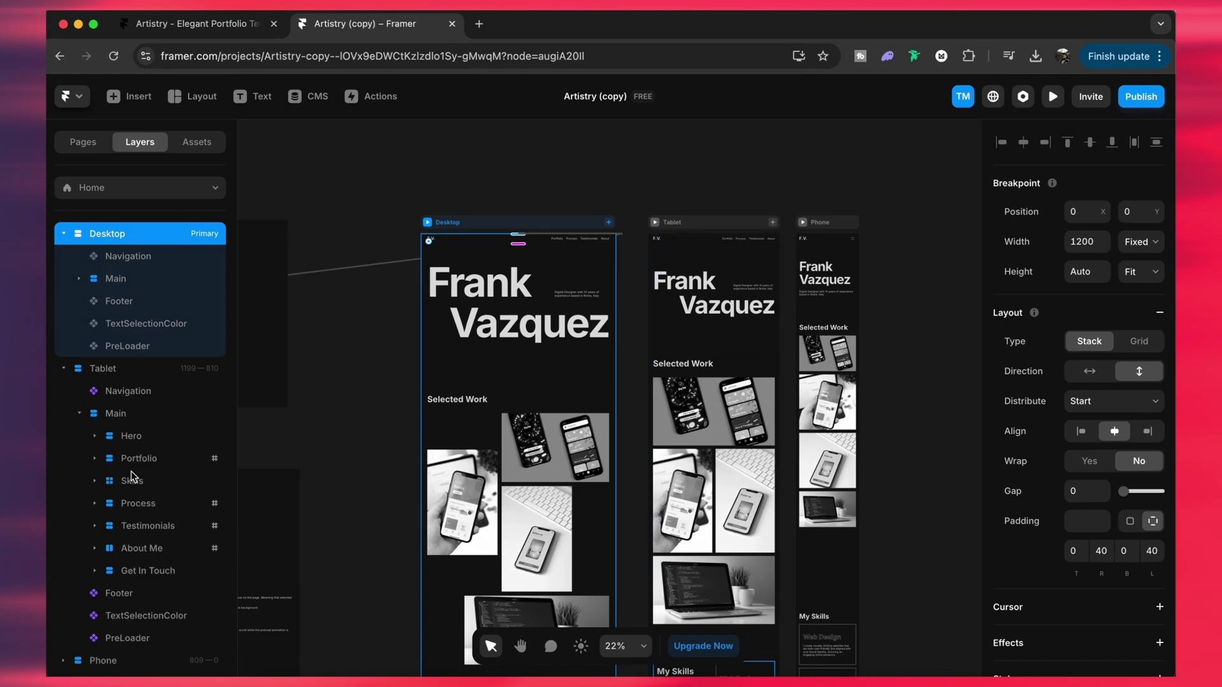